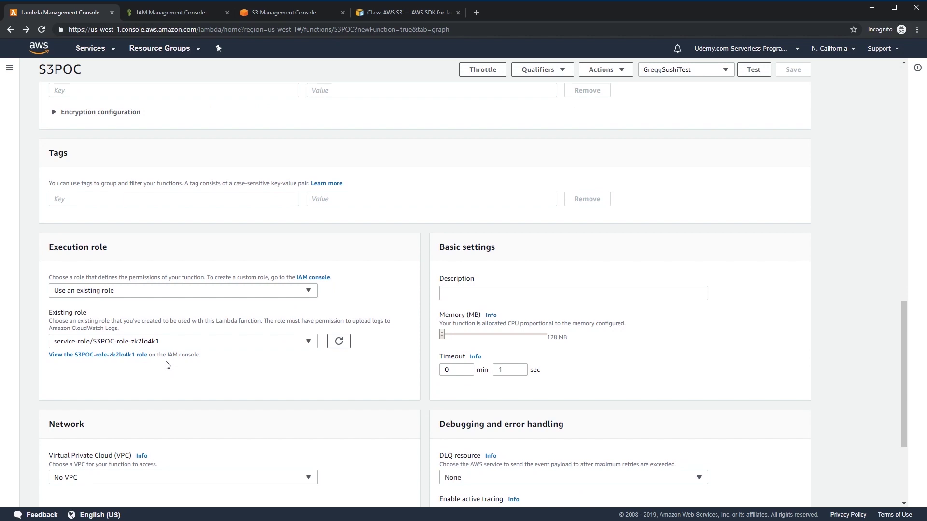
Step: Open the S3POC function's execution role in the IAM console from the Lambda configuration page
click(173, 12)
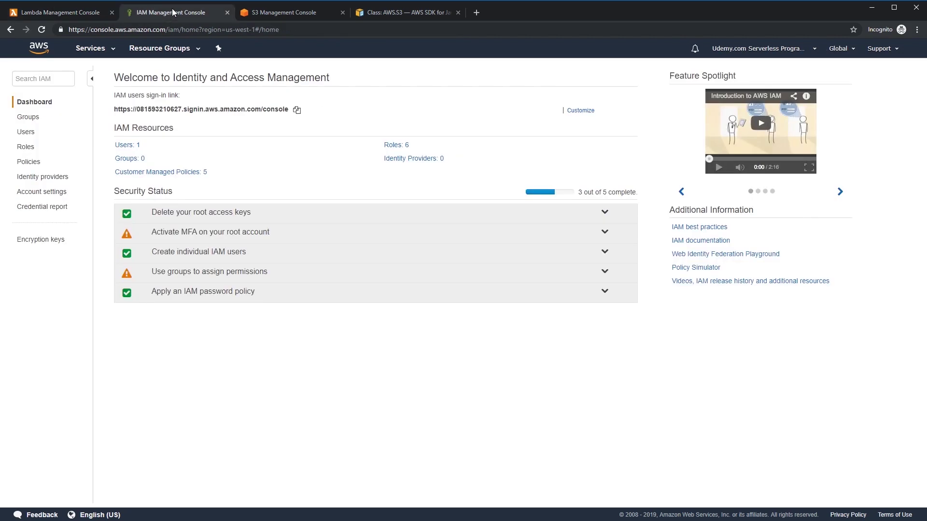
click(53, 13)
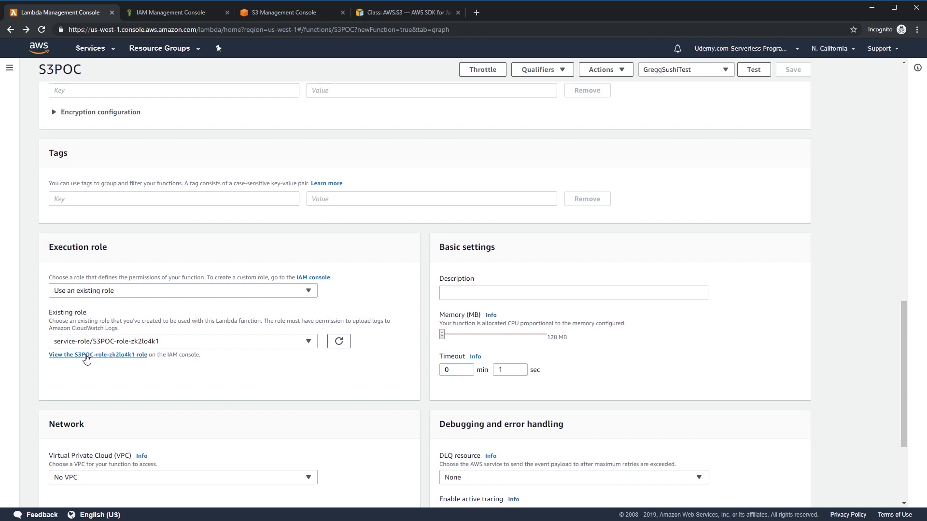
click(87, 356)
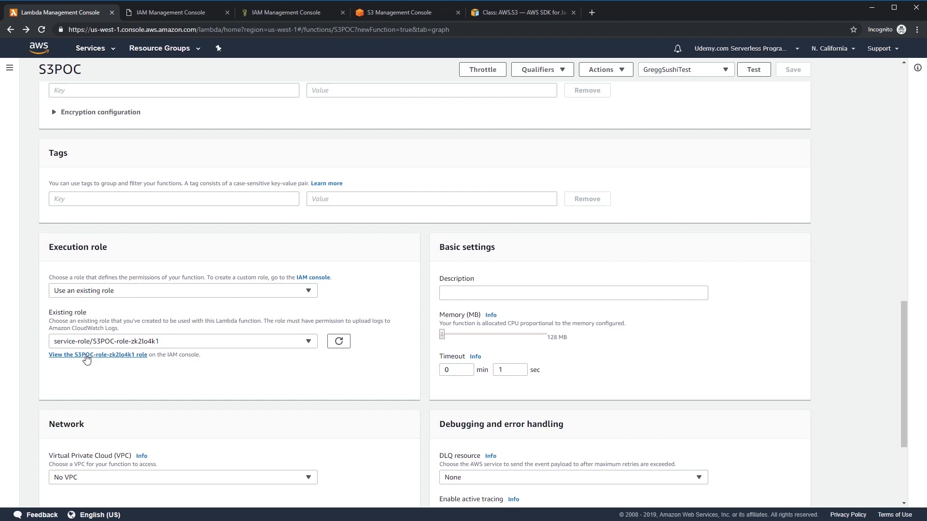
click(196, 14)
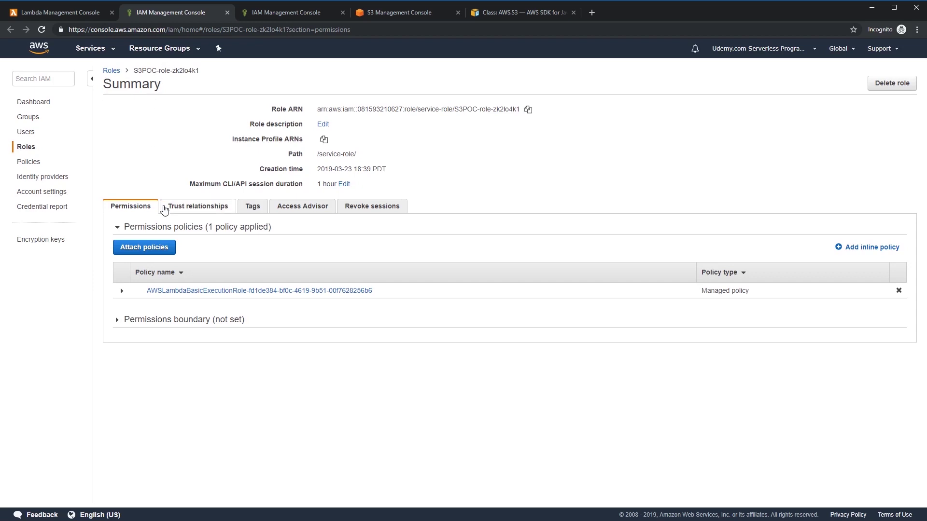
Step: Examine the JSON and the policy summary of the role's attached AWSLambdaBasicExecutionRole policy
click(121, 291)
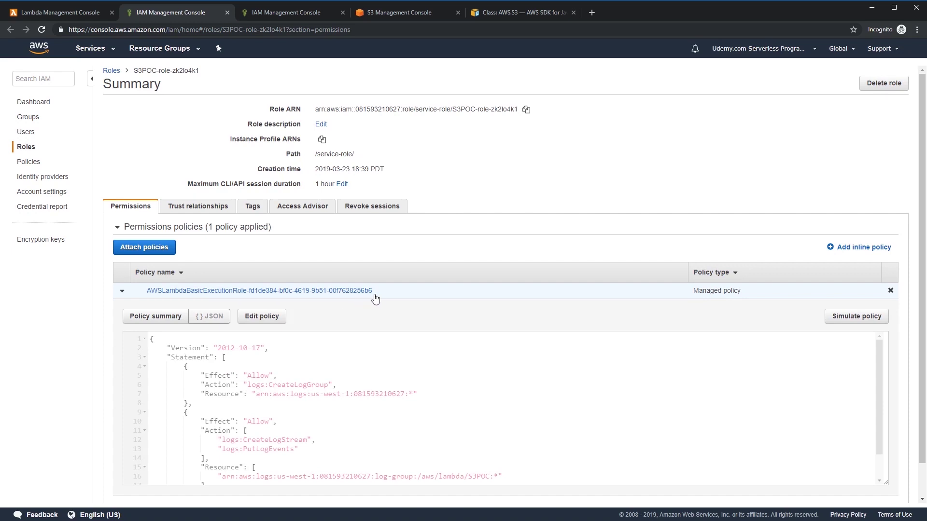
scroll(456, 380, down, 1)
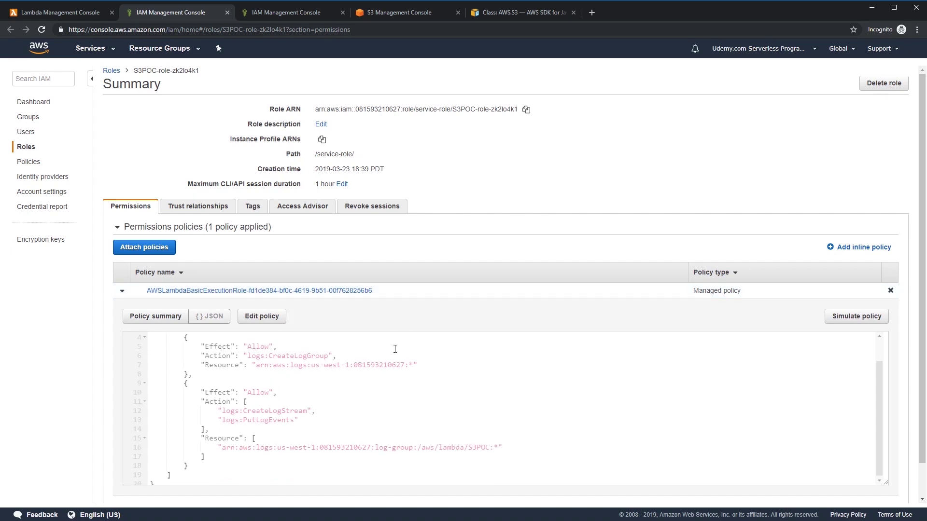
scroll(405, 382, down, 1)
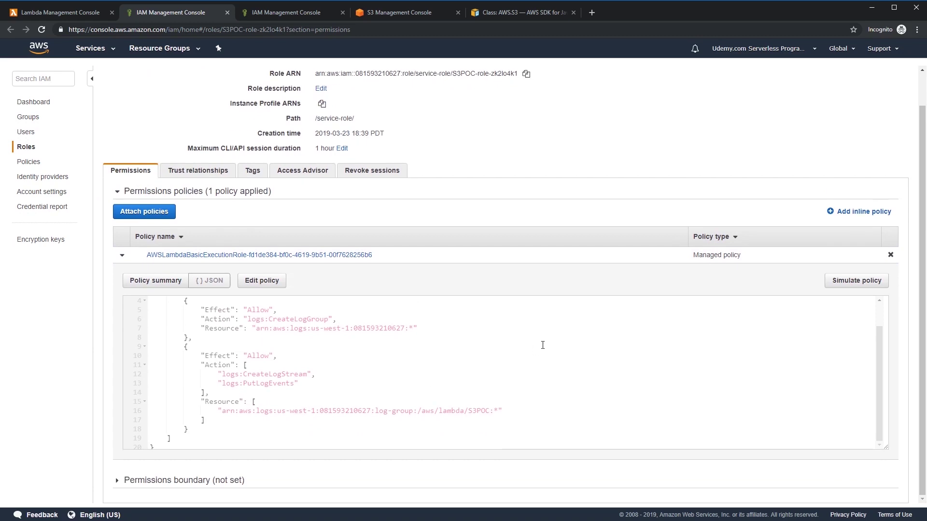
scroll(542, 345, up, 1)
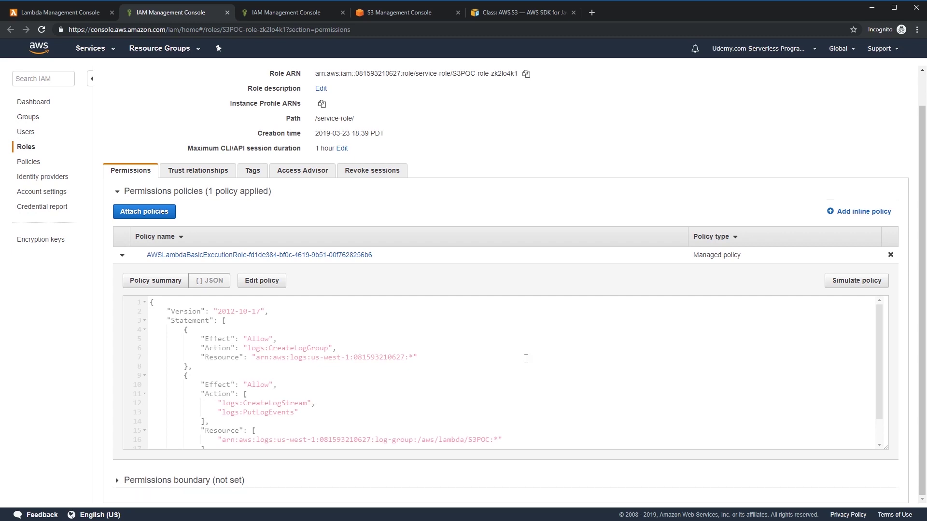
click(155, 281)
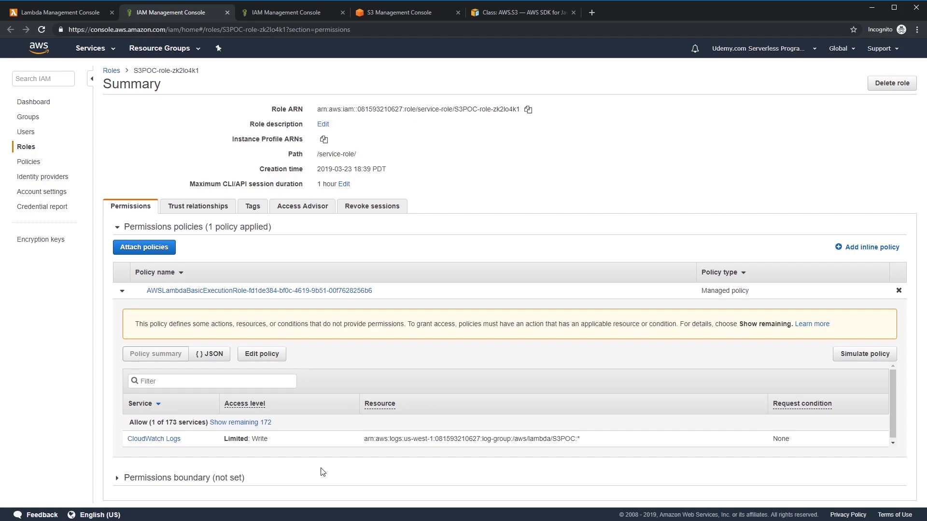
Step: Close both IAM tabs and take the S3POC function's code editor out of full-screen mode
key(ctrl+w)
key(ctrl+w)
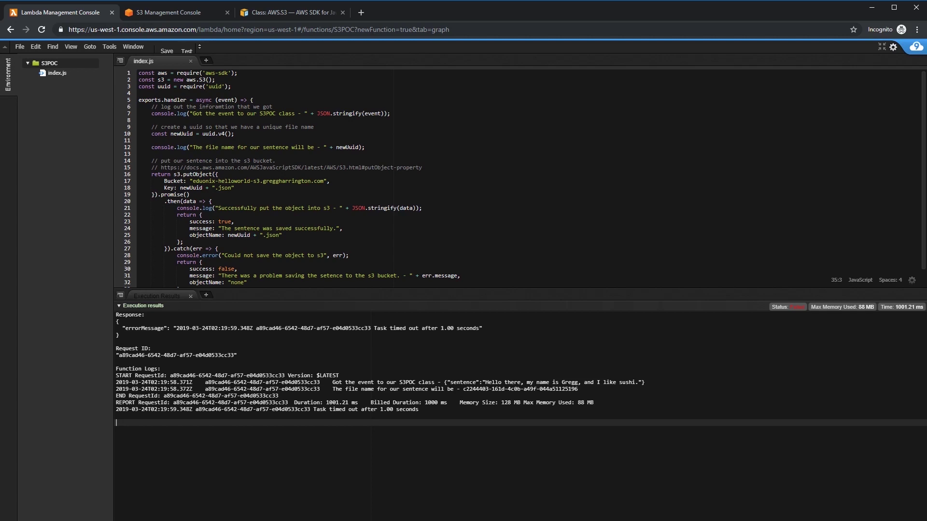
click(881, 47)
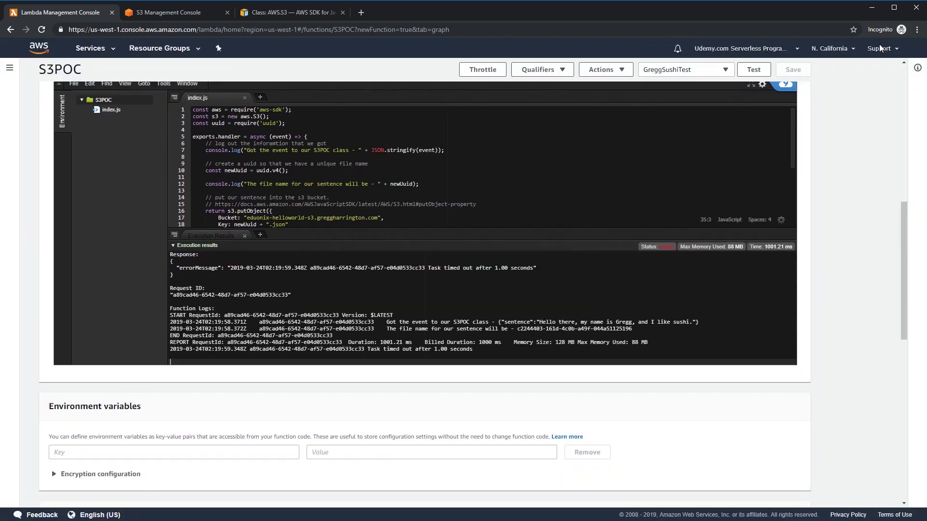
scroll(841, 184, up, 10)
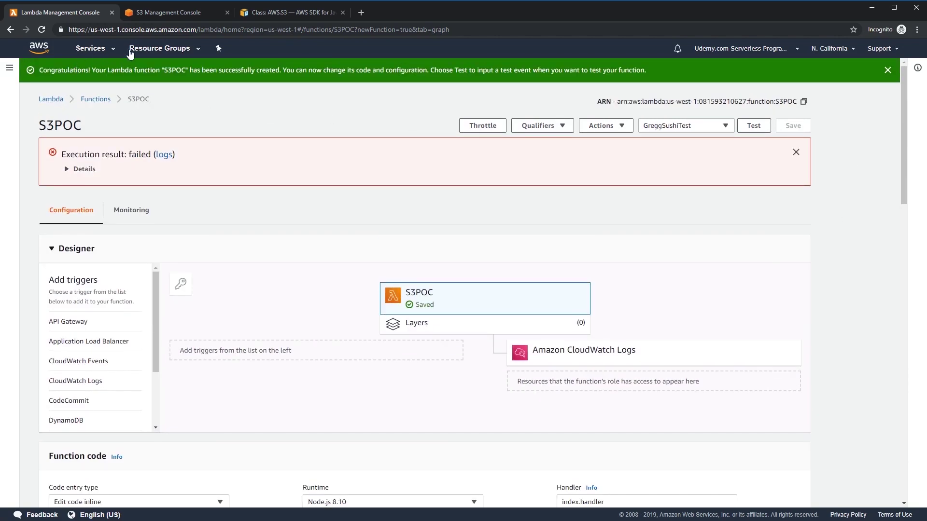
Step: Open the IAM console by searching the AWS services for "iam"
click(100, 48)
text(s3)
double_click(169, 82)
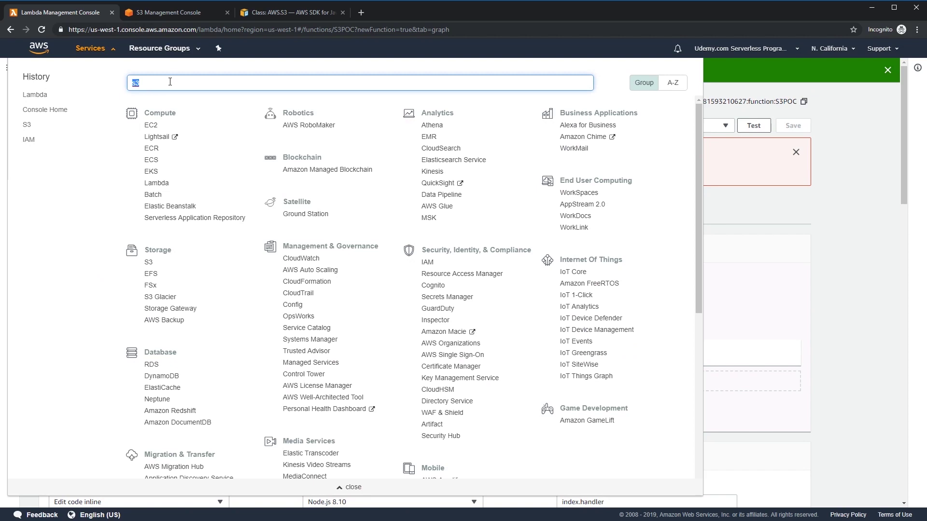
text(iam)
key(Return)
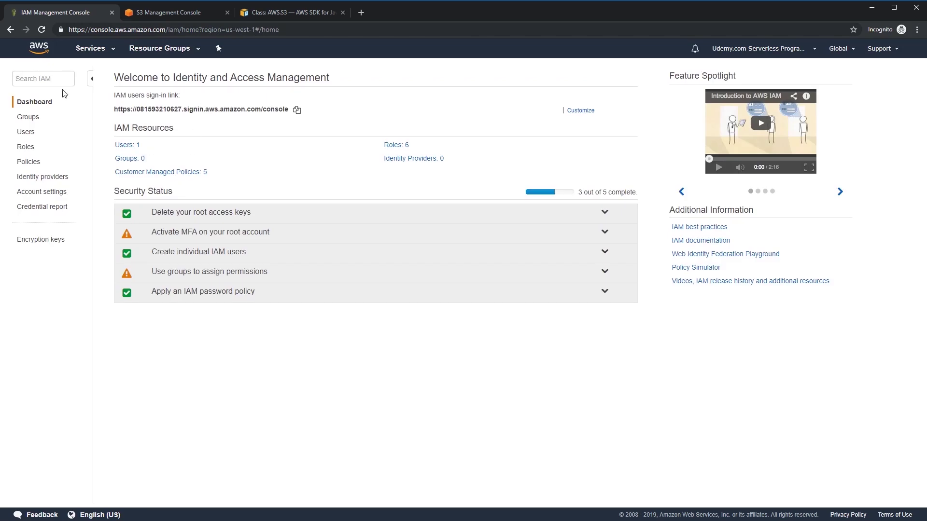
Step: Reopen the Lambda function in its own tab ahead of the IAM tab, and check the S3 bucket's overview
middle_click(11, 29)
drag(161, 13, 65, 16)
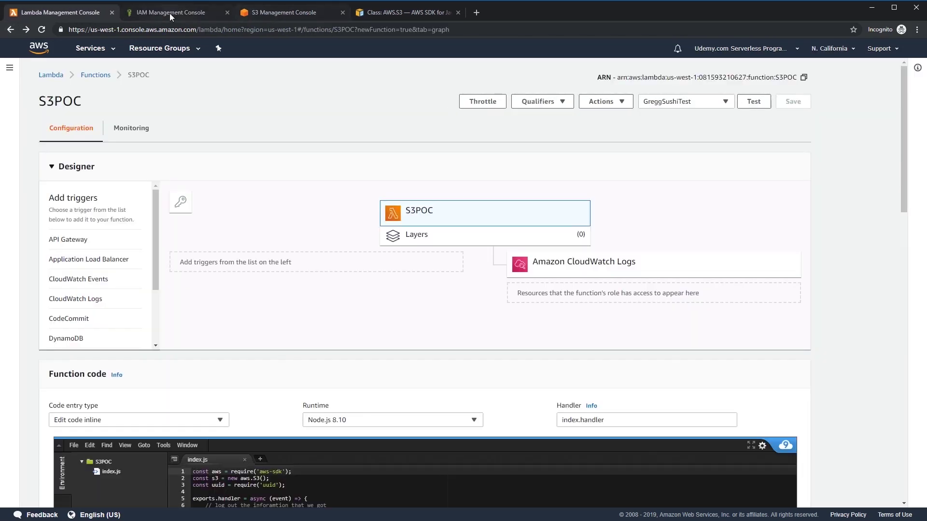
click(169, 13)
click(289, 13)
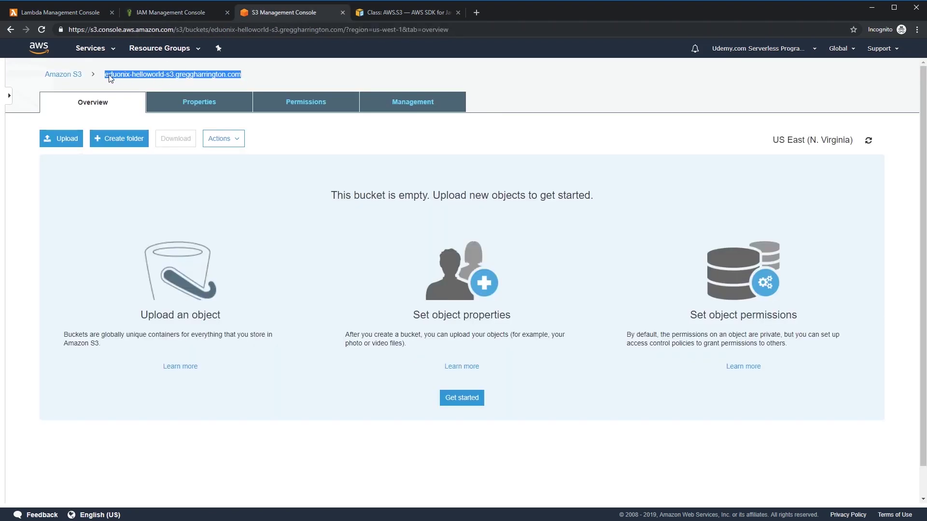
click(163, 12)
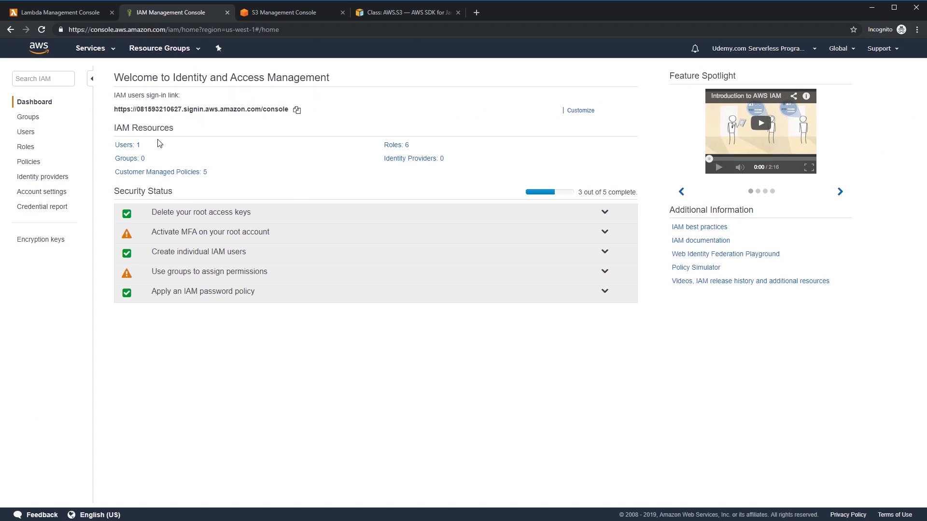
click(67, 12)
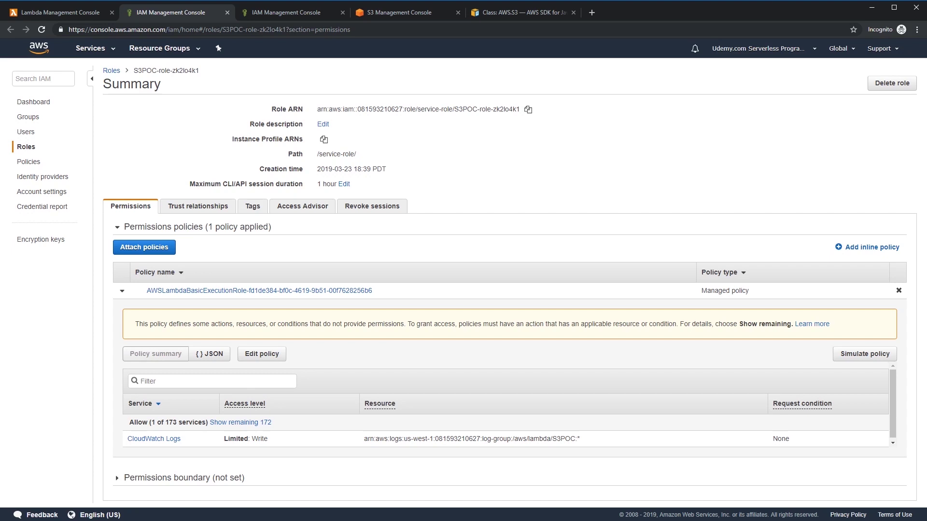
Step: Start creating a new IAM policy, look at its JSON view, and return to the visual editor
click(122, 290)
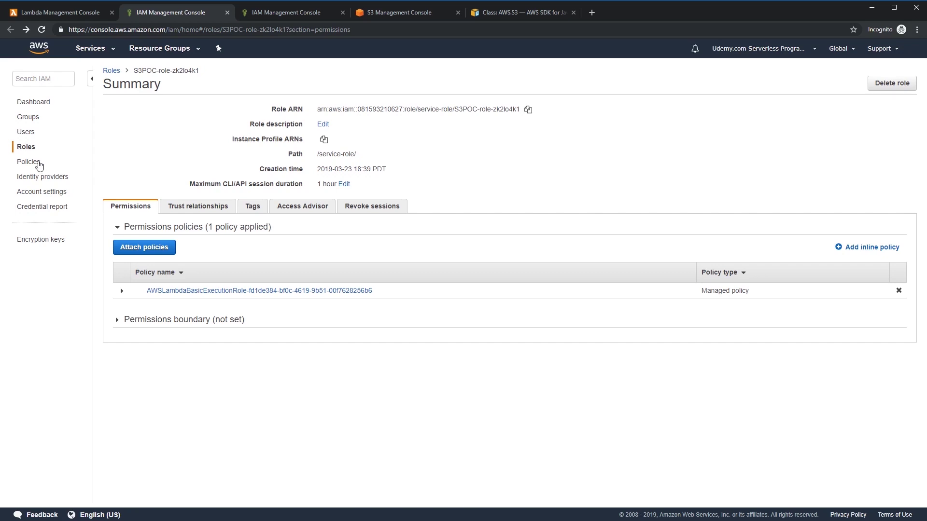
click(29, 162)
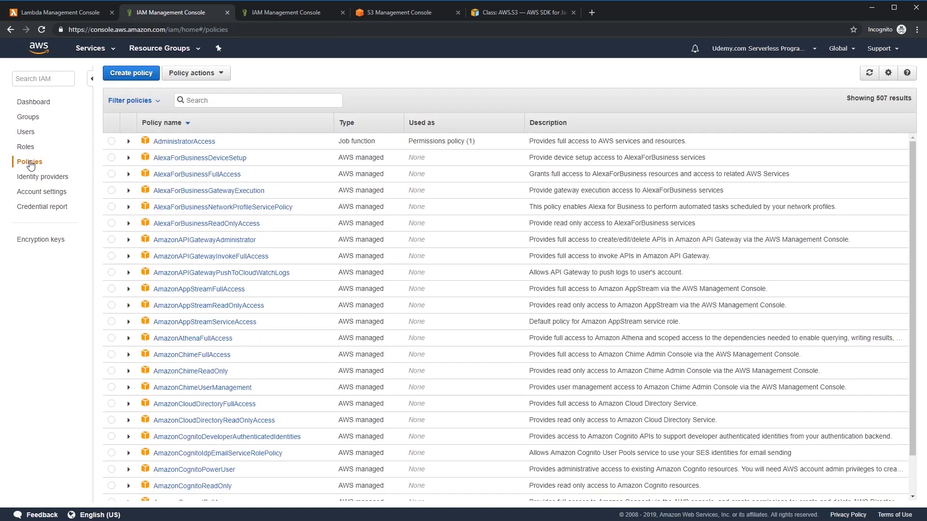
click(126, 75)
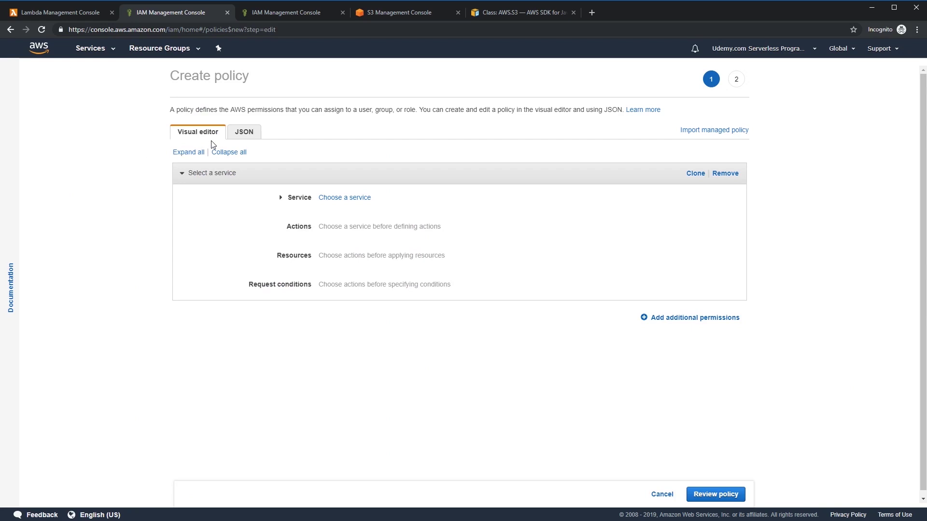
click(241, 136)
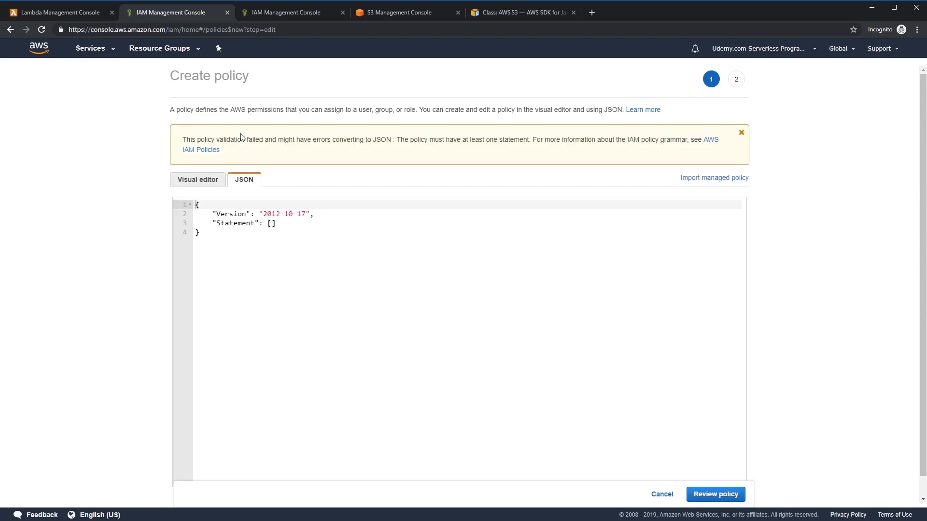
click(205, 186)
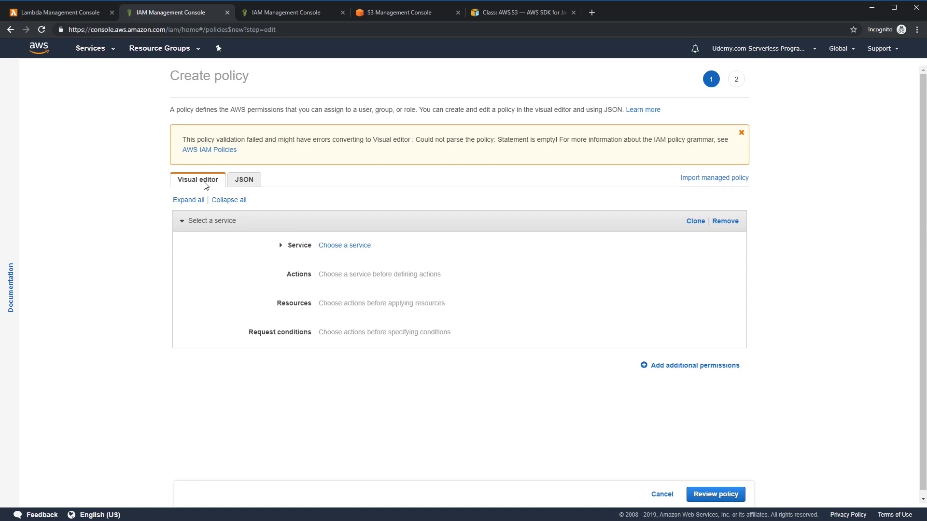
Step: Choose CloudWatch Logs as the policy's service and allow all of its actions (logs:*)
click(281, 249)
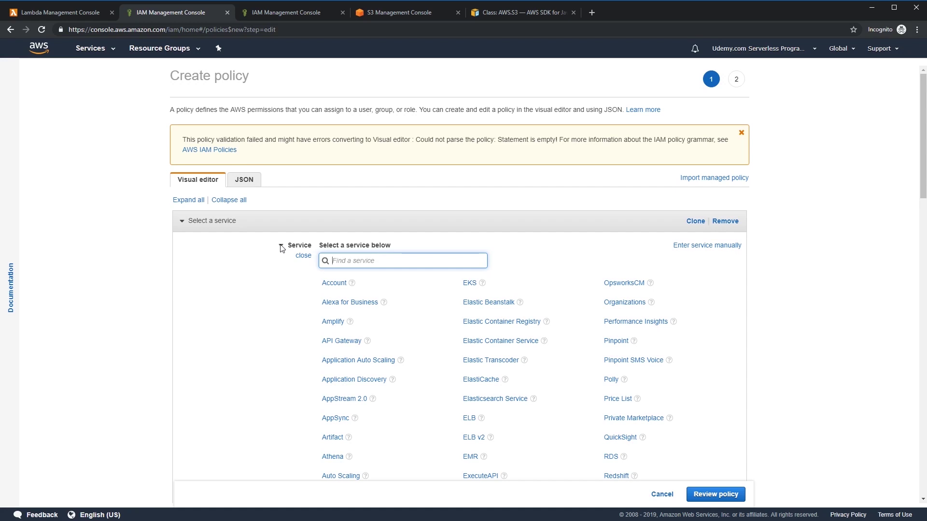
text(Clou)
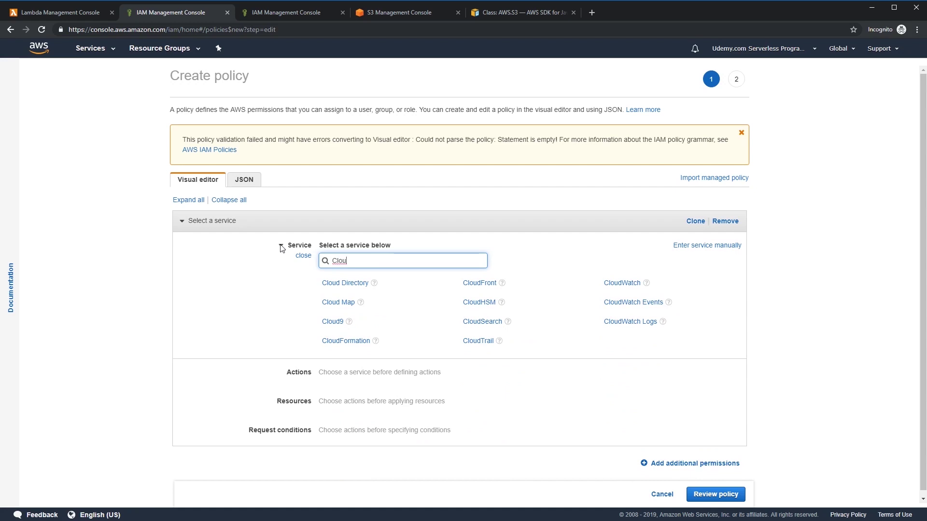
click(633, 330)
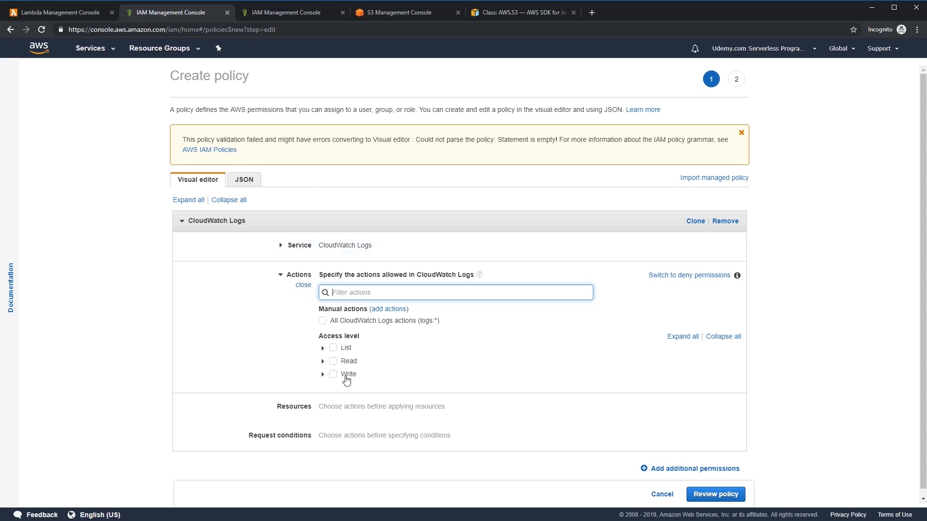
click(323, 321)
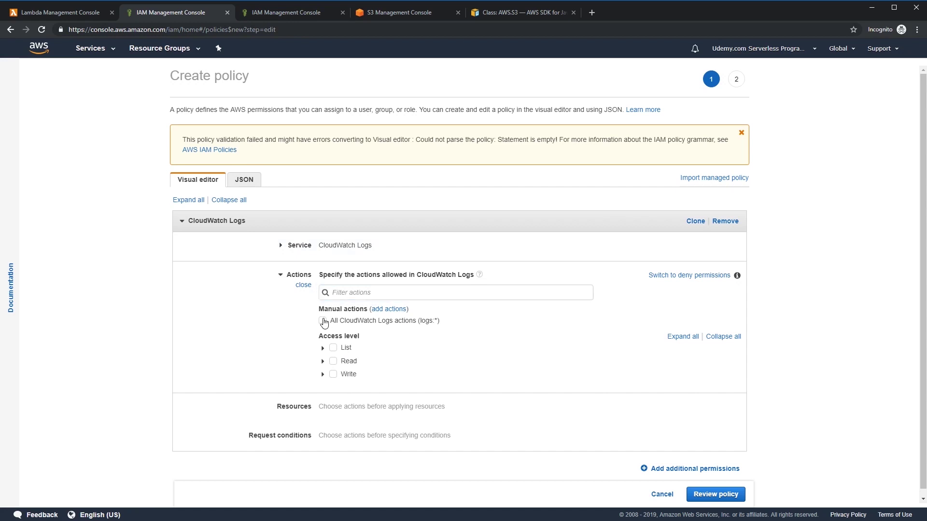
Step: Close the duplicate IAM tab and open the ARN form for the policy's log-group resource
scroll(322, 322, down, 1)
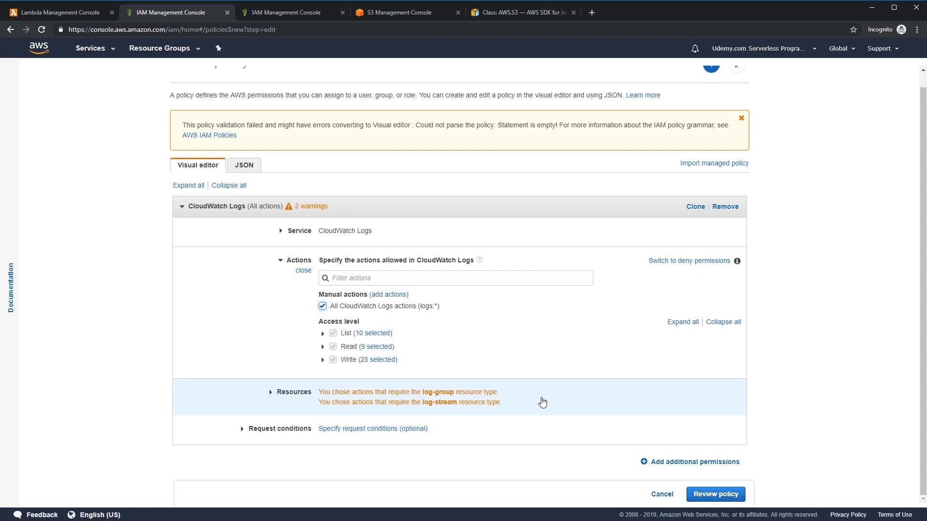
click(269, 393)
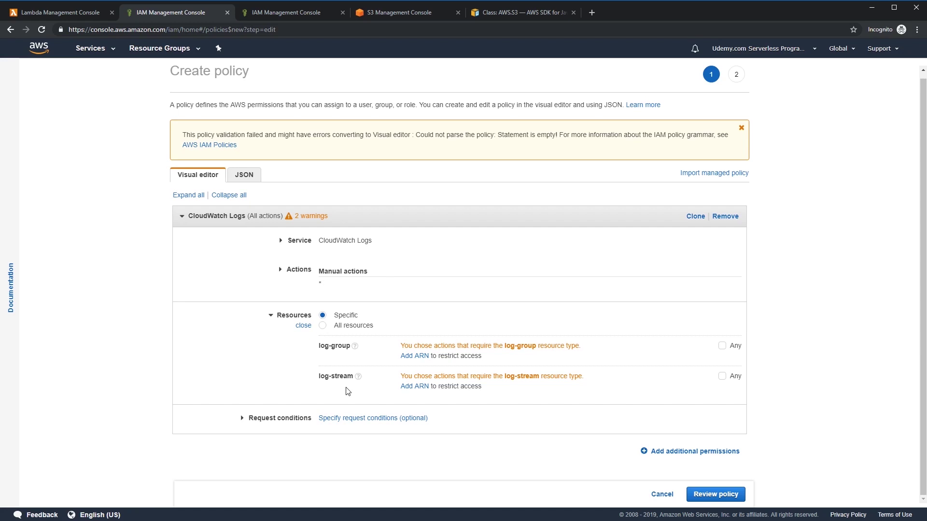
click(342, 13)
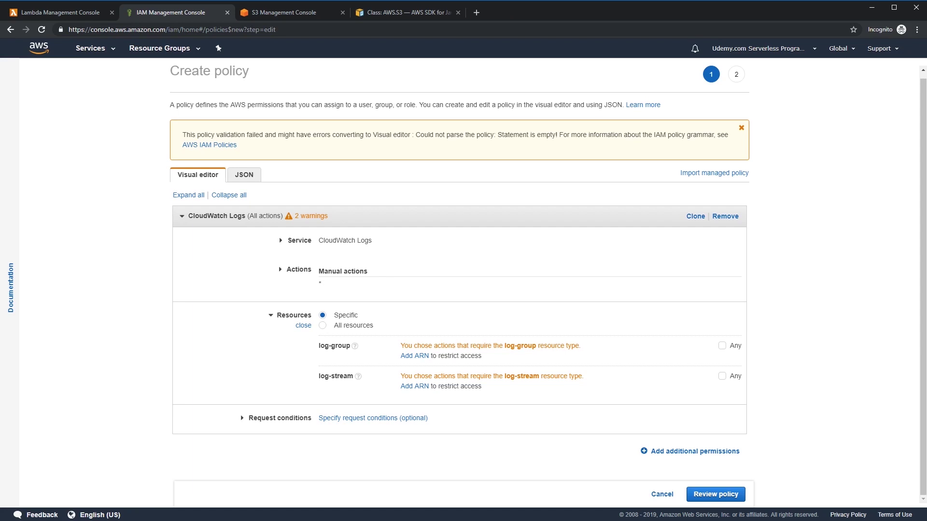
click(406, 357)
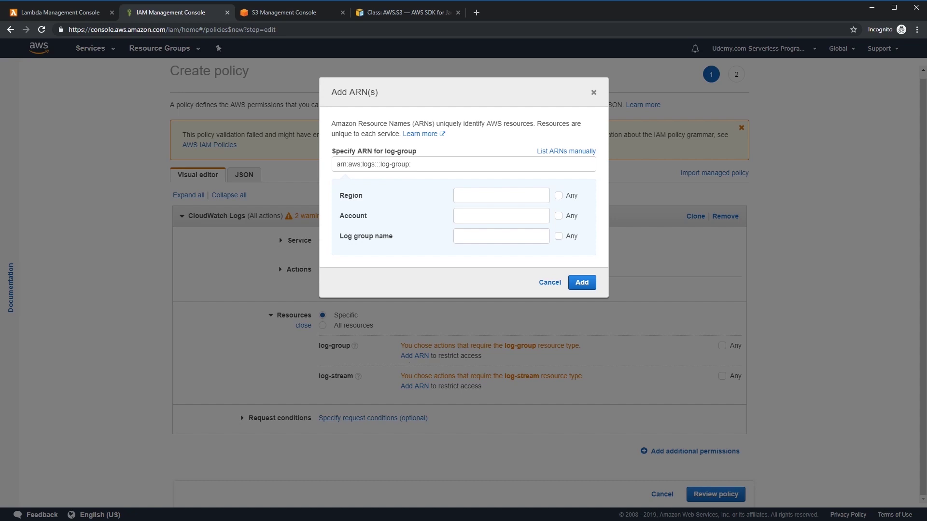
Step: Fill in region us-west-1 and the AWS account ID in the log-group ARN form
click(491, 215)
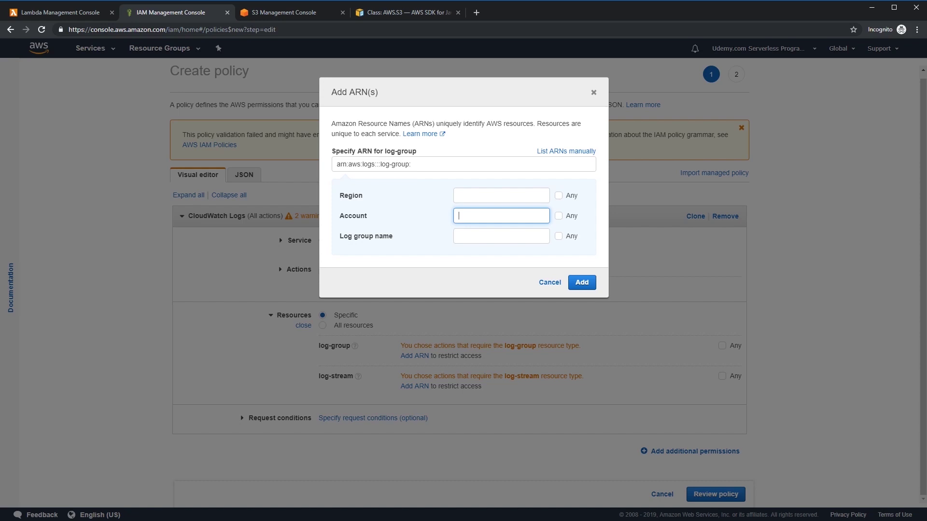
click(497, 196)
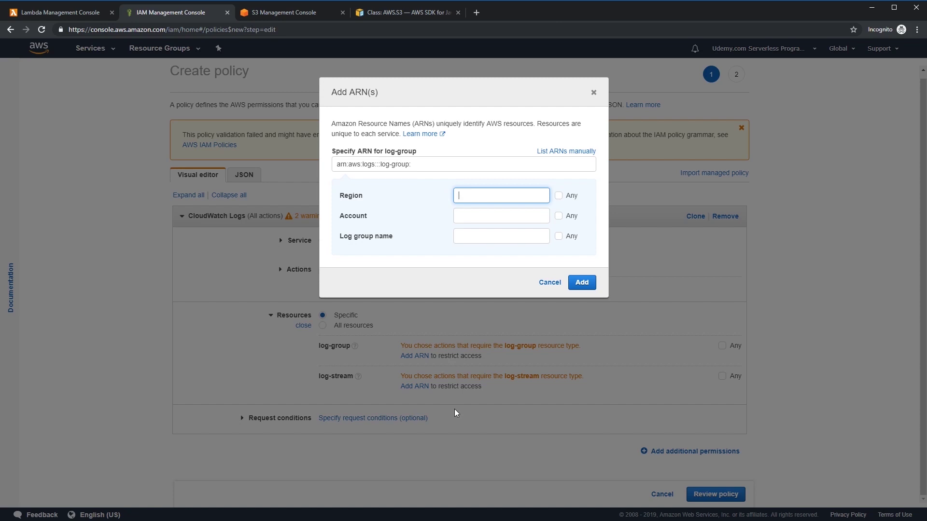
text(US-WEST-1)
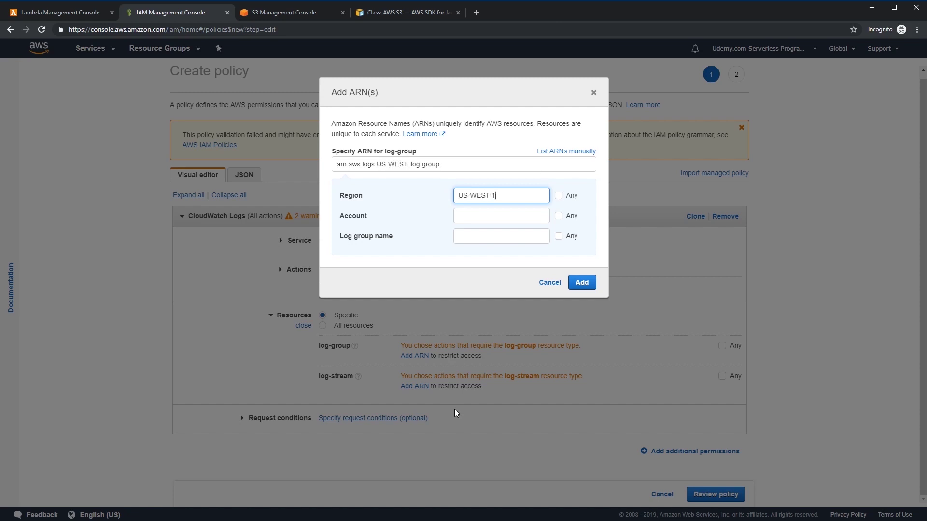
key(Tab)
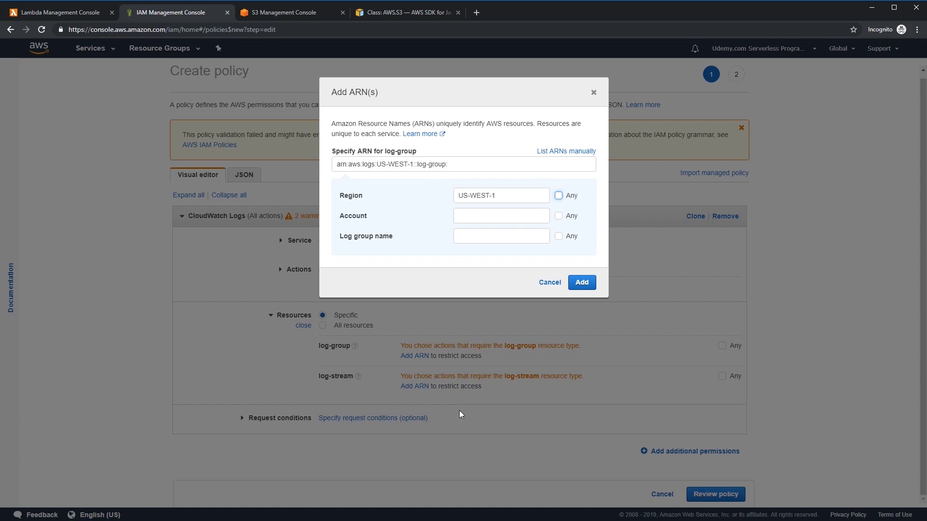
drag(459, 195, 539, 202)
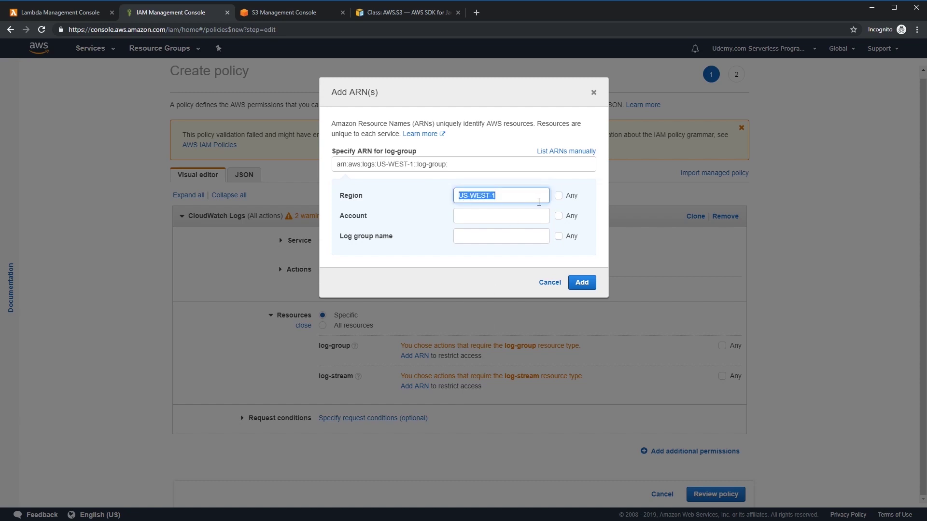
text(us-we)
text(st)
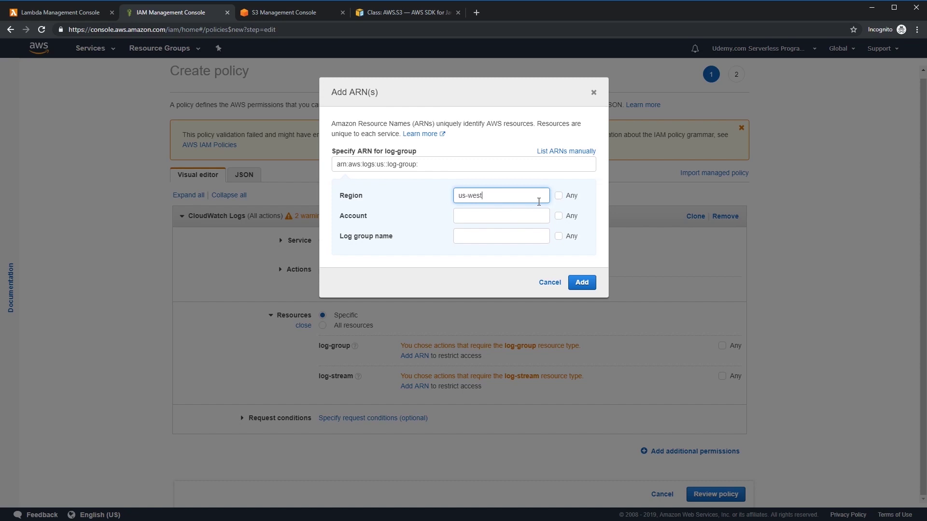
key(Tab)
key(ctrl+v)
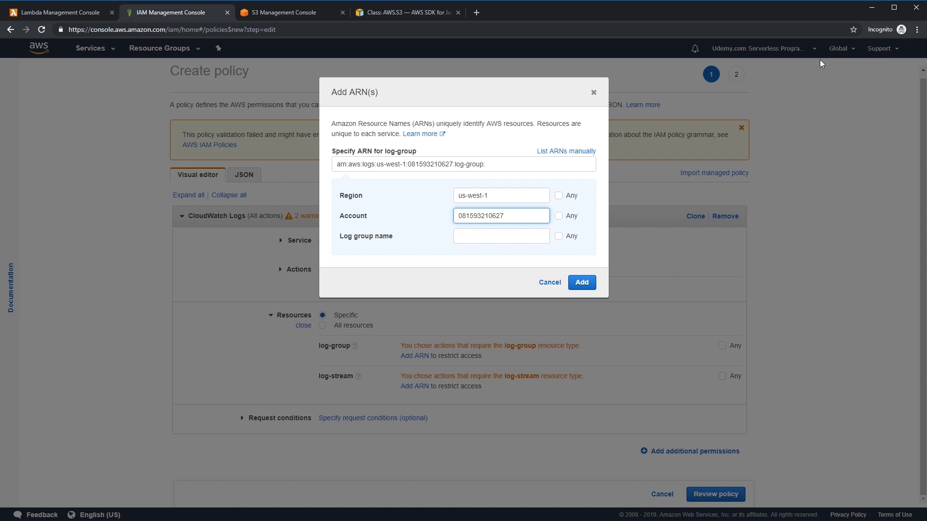
click(467, 235)
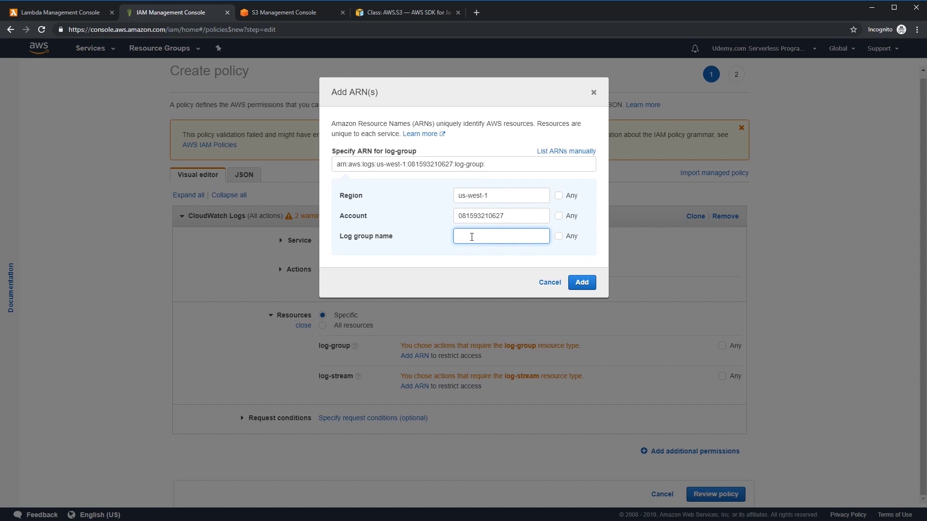
Step: Open the AWS console in a new tab and bring up CloudWatch's list of log groups
click(476, 13)
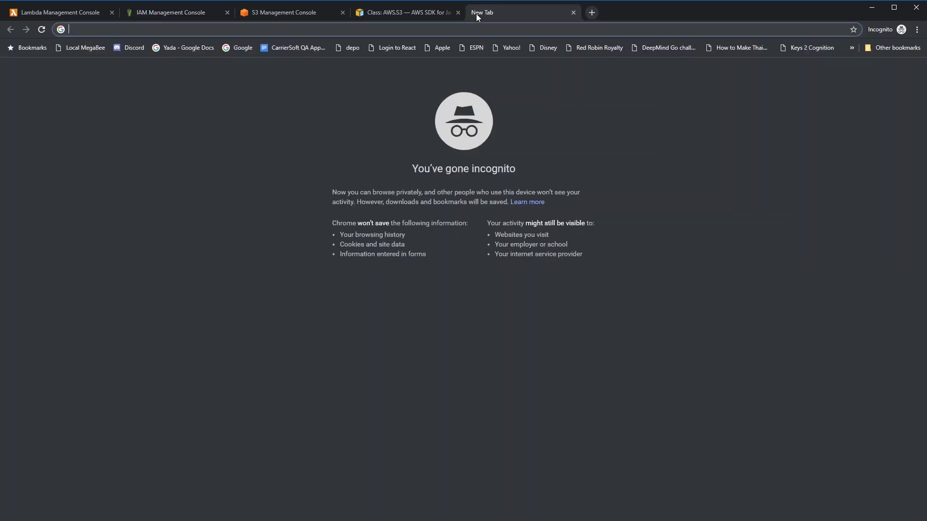
text(aws.amazon.com)
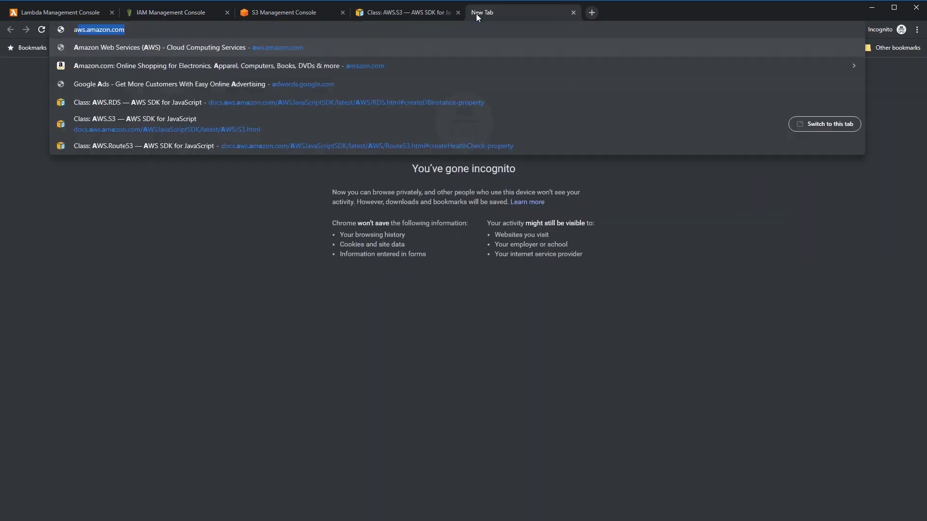
key(Return)
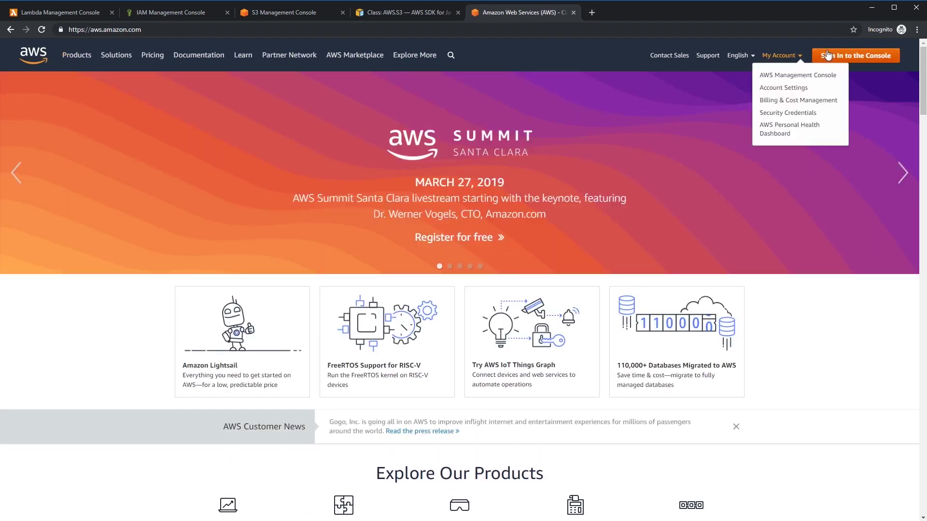
click(838, 56)
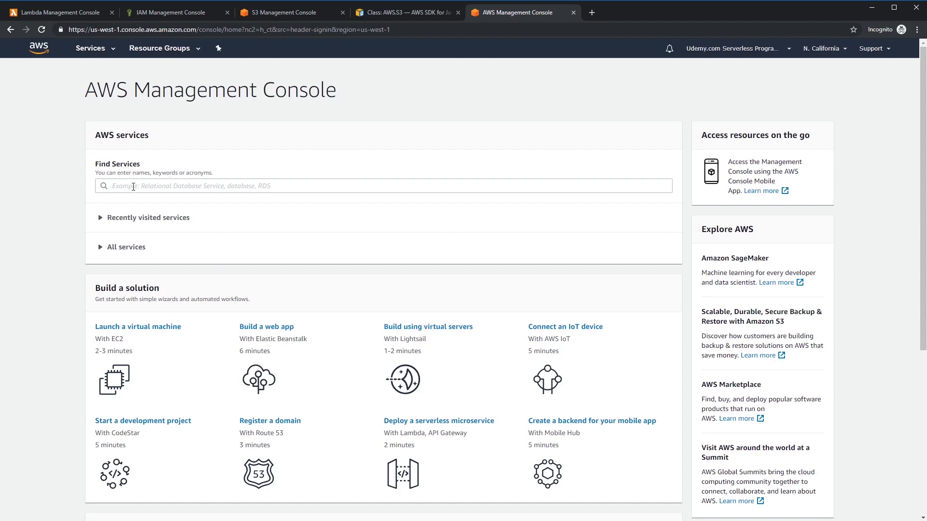
click(133, 187)
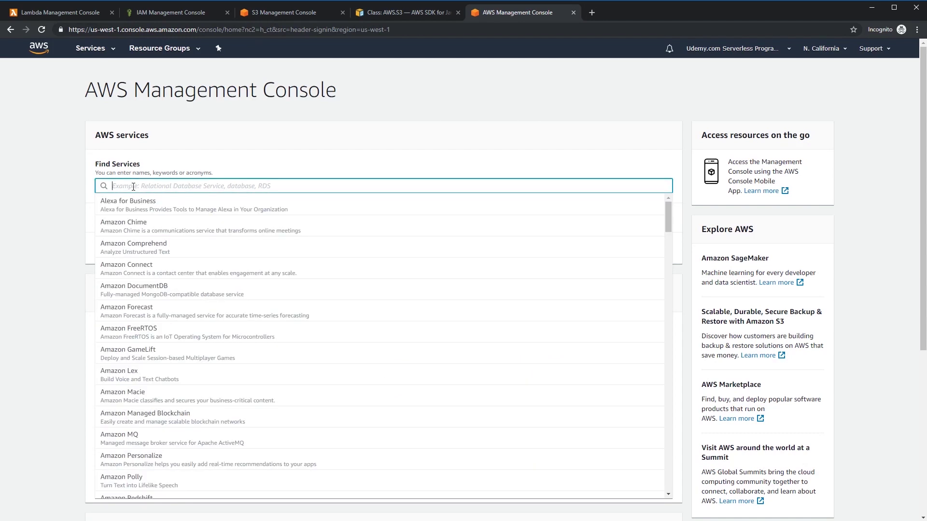
text(CloudWat)
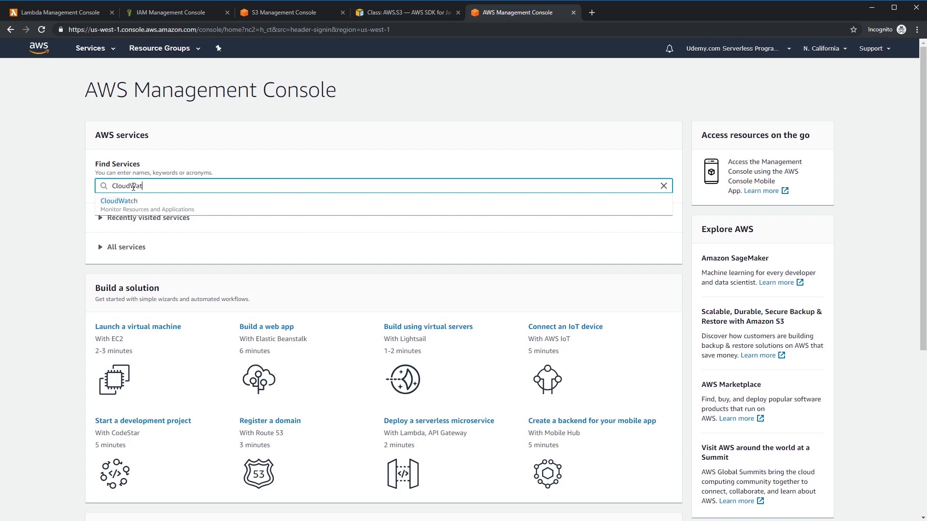
click(130, 202)
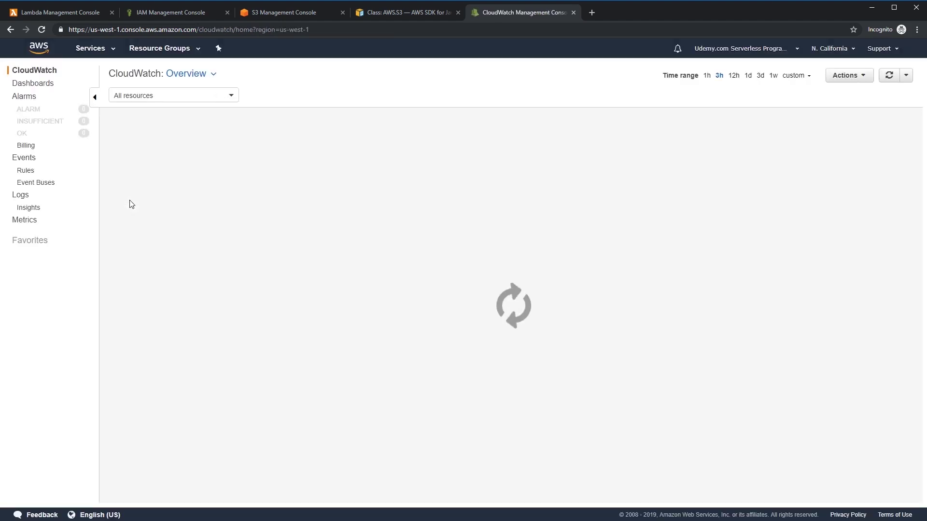
click(24, 195)
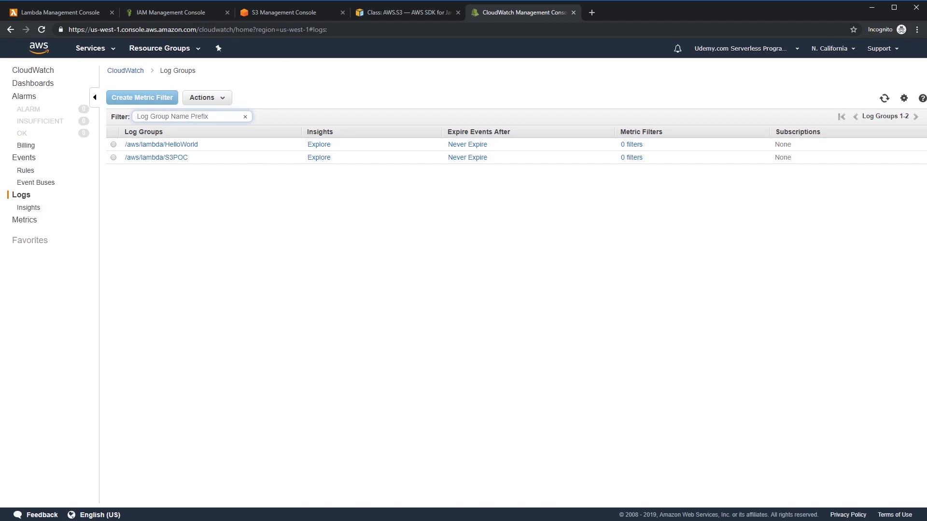
Step: Check the name of the /aws/lambda/S3POC log group in CloudWatch and return to the log-group ARN form
key(ctrl+2)
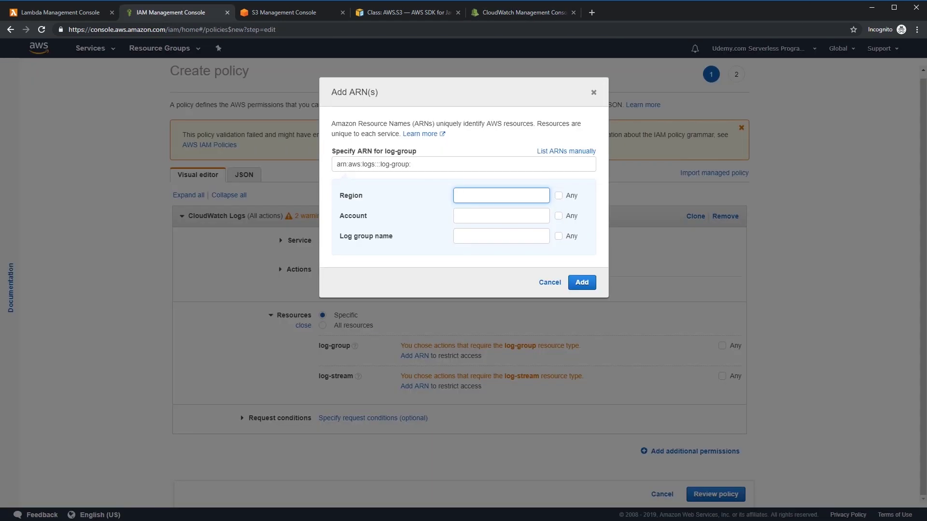
click(508, 16)
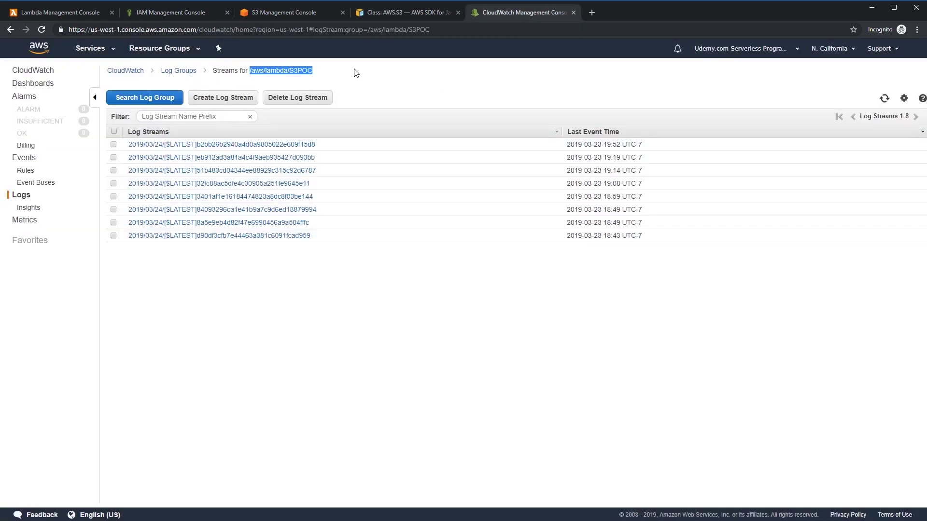
click(177, 13)
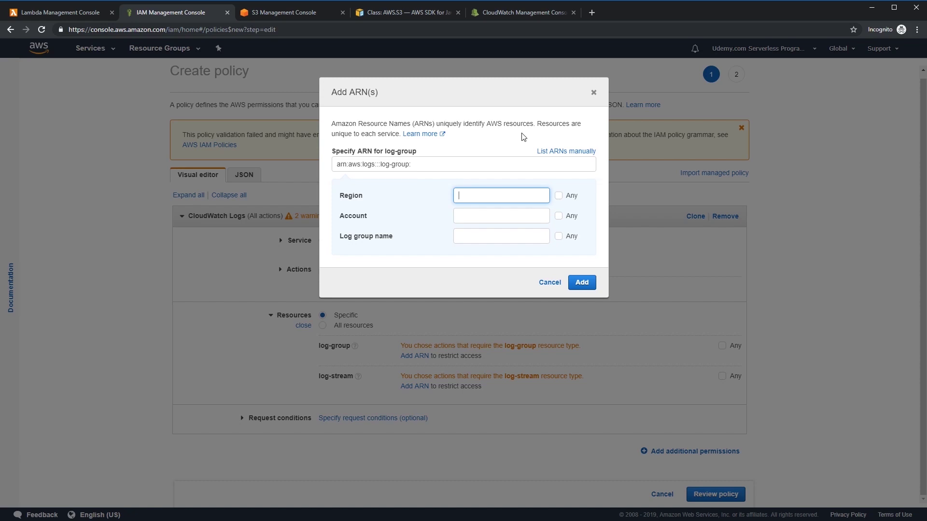
Step: Set the log-group ARN's region to us-west-1
text(us-east-1)
key(BackSpace)
key(BackSpace)
key(BackSpace)
key(BackSpace)
key(BackSpace)
key(BackSpace)
text(west-1)
click(506, 215)
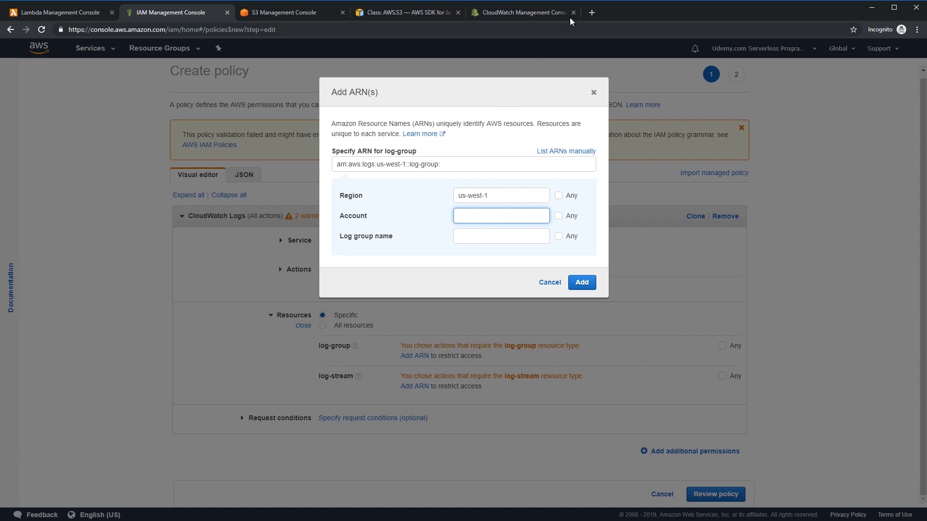
Step: Open the AWS account settings from a new console tab and copy the account ID
click(590, 14)
text(aws)
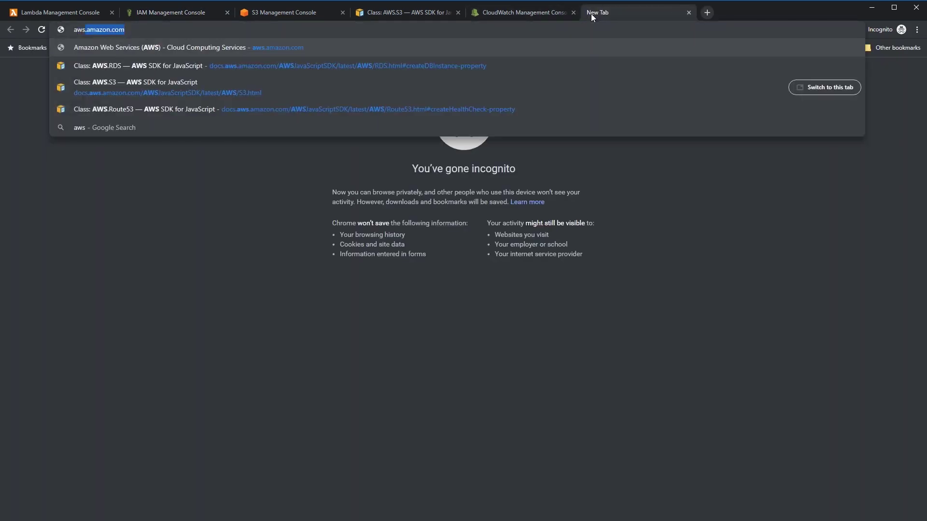
key(Return)
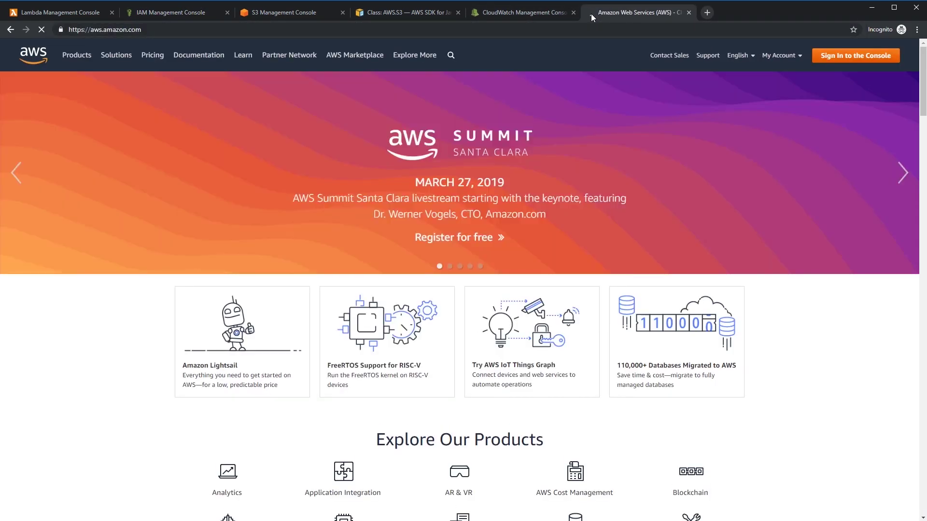
click(894, 58)
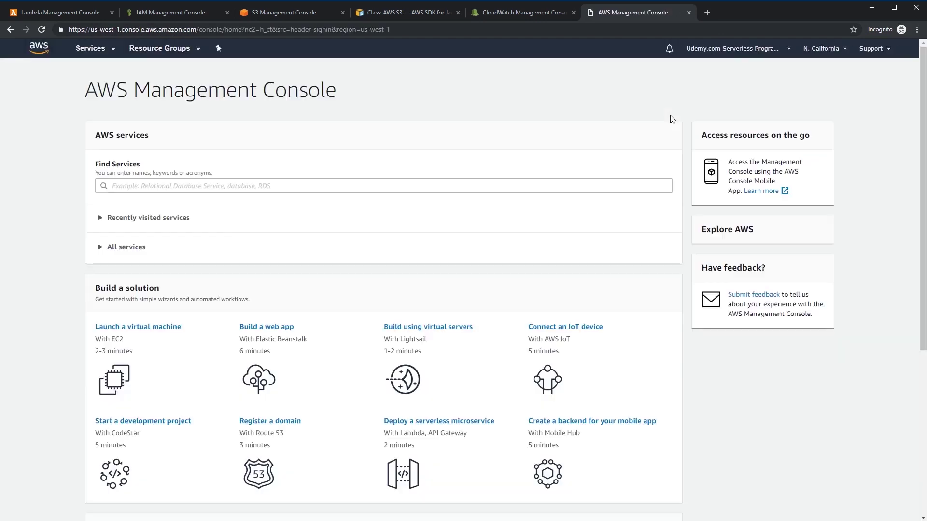
click(763, 53)
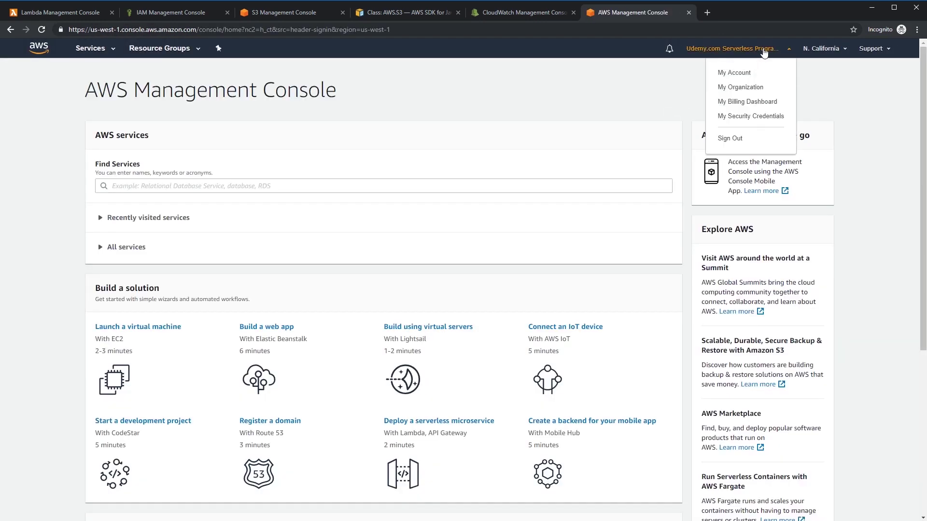
click(746, 73)
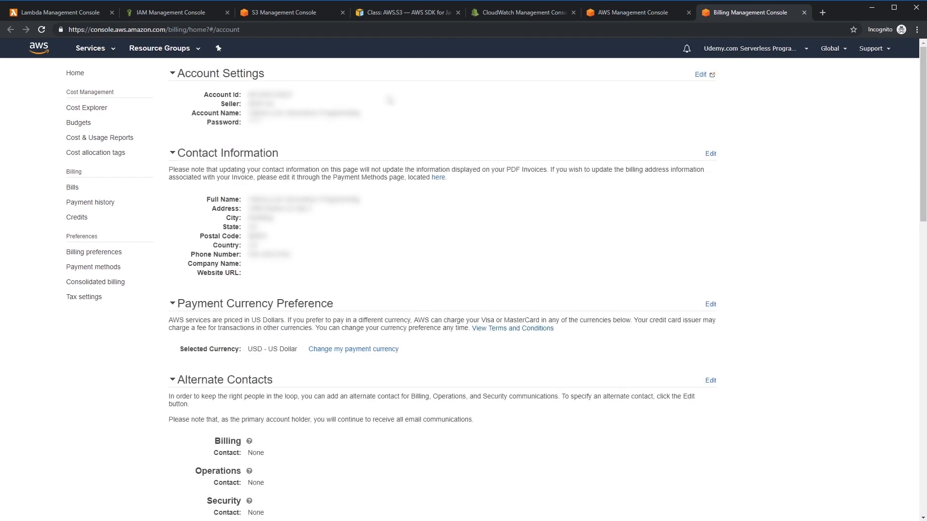
double_click(271, 94)
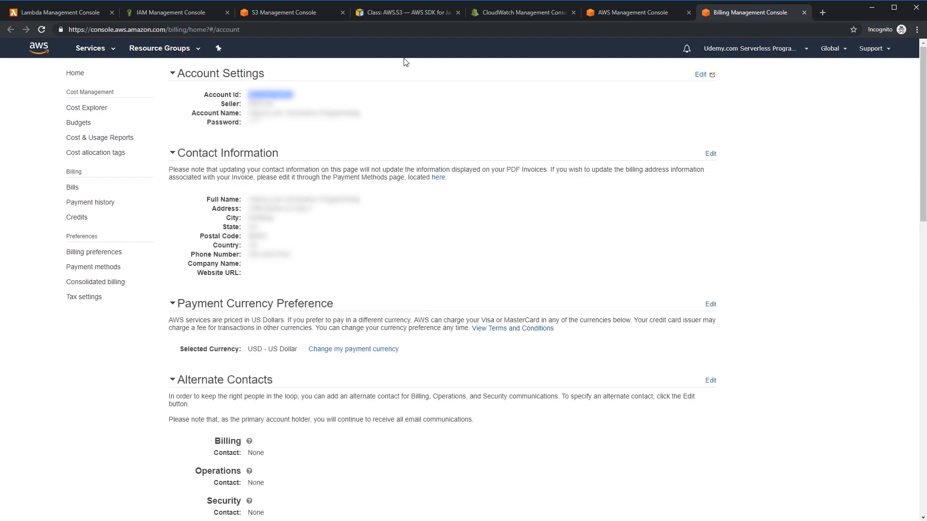
Step: Close the two account tabs and paste the AWS account ID into the log-group ARN's account field
click(805, 13)
click(689, 13)
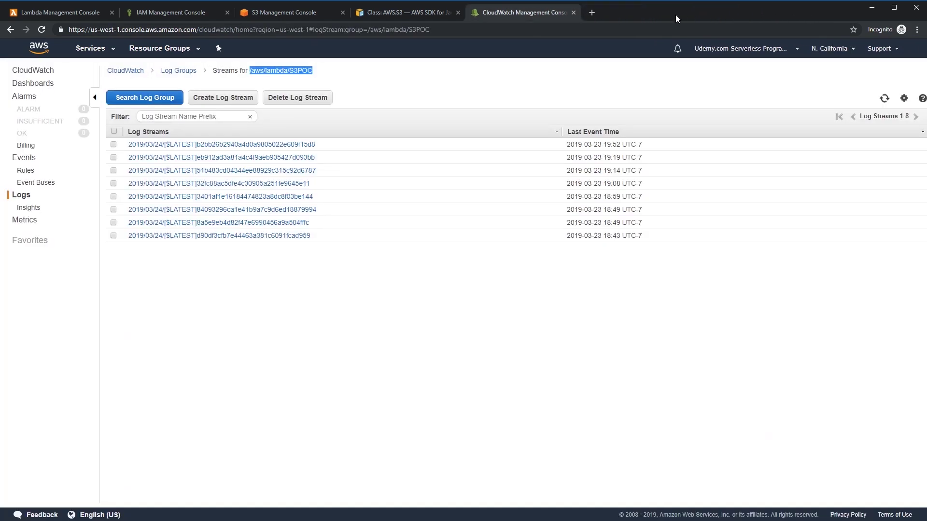
click(166, 13)
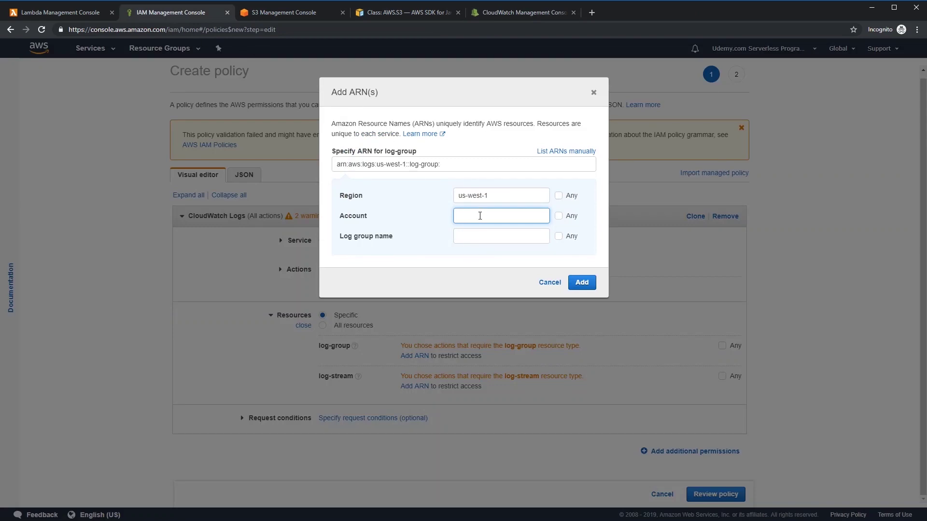
key(ctrl+v)
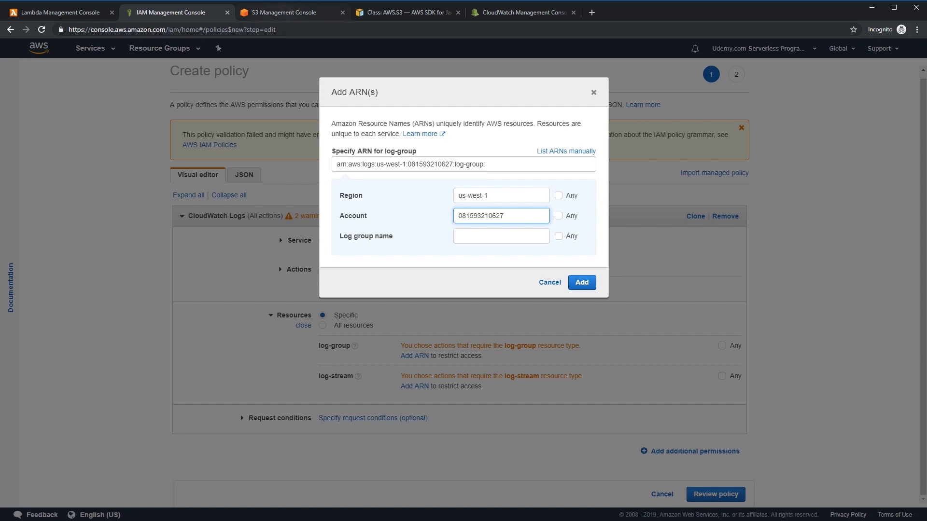
Step: Open the S3POC Lambda function's log group from the CloudWatch logs list and copy its full name
click(507, 9)
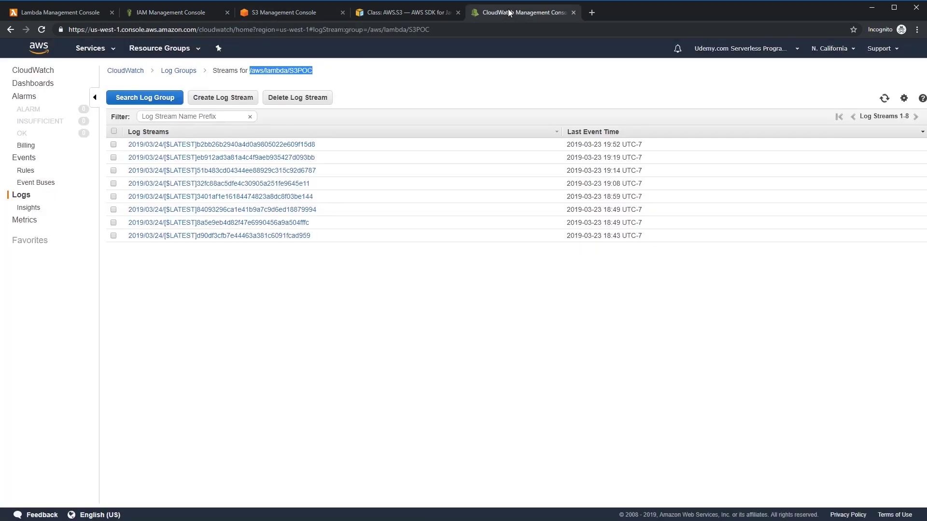
click(185, 71)
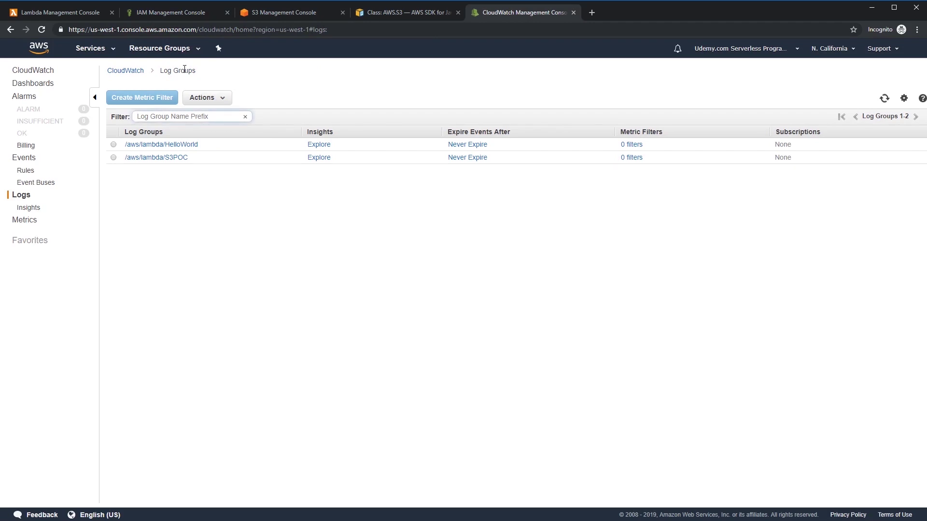
click(47, 72)
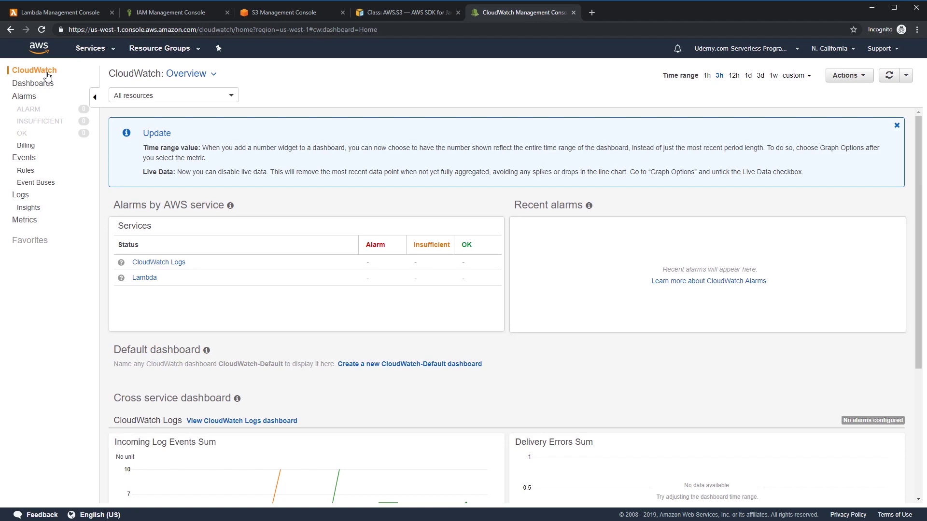
click(20, 196)
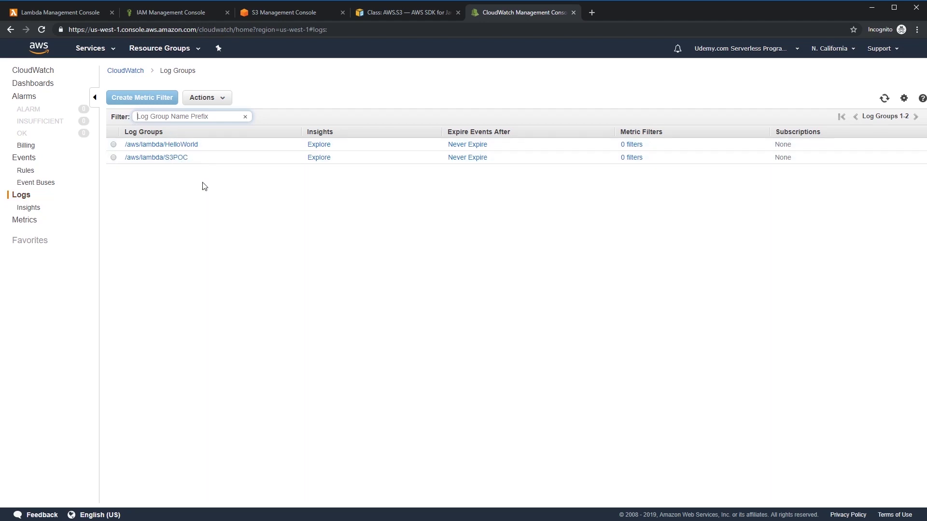
click(181, 158)
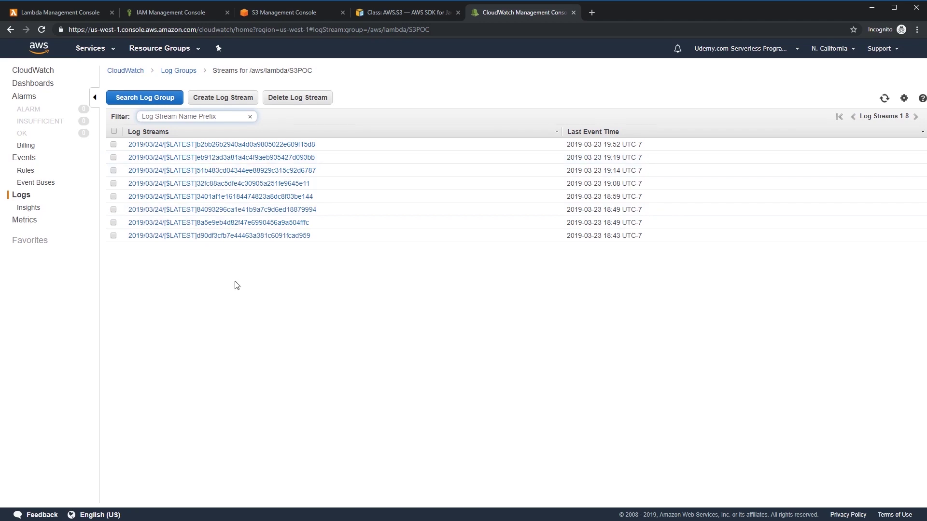
drag(318, 70, 250, 72)
key(ctrl+c)
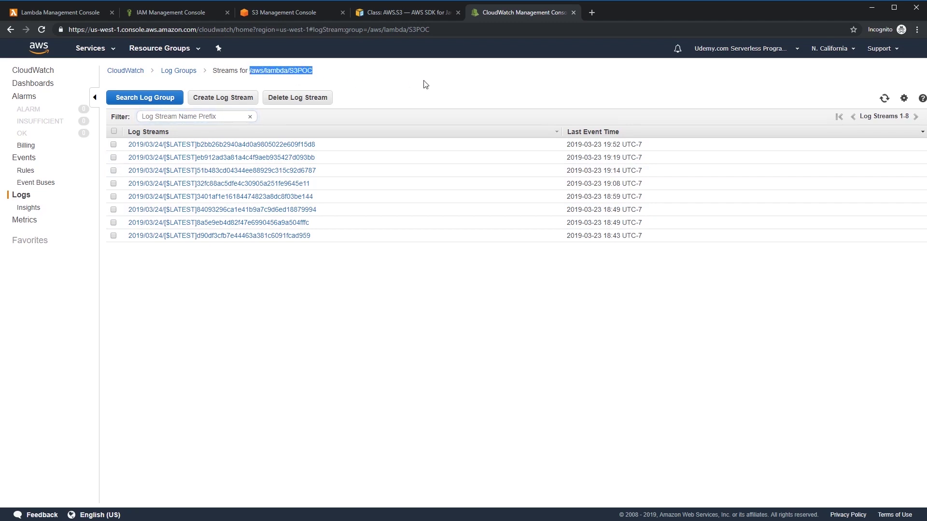
Step: Add the log-group ARN with the log group name /aws/lambda/S3POC, and allow any log-stream resource
click(191, 12)
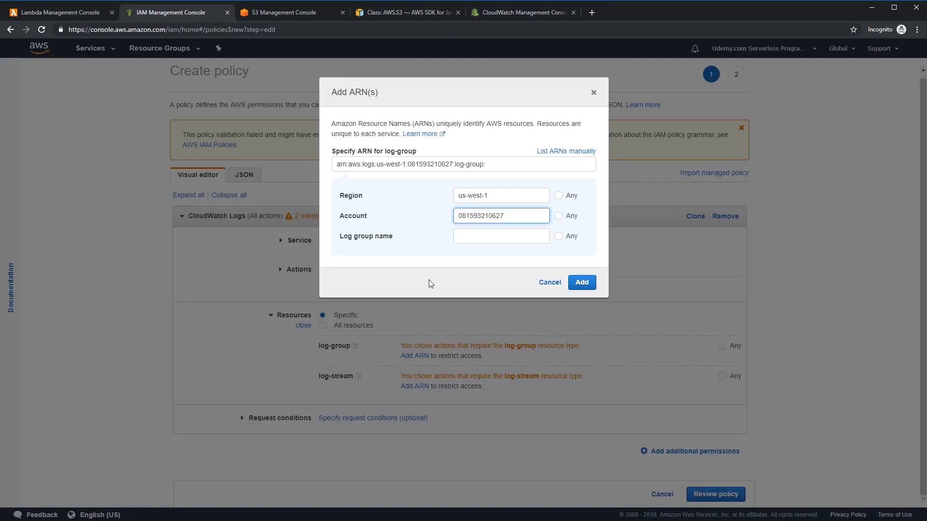
click(512, 237)
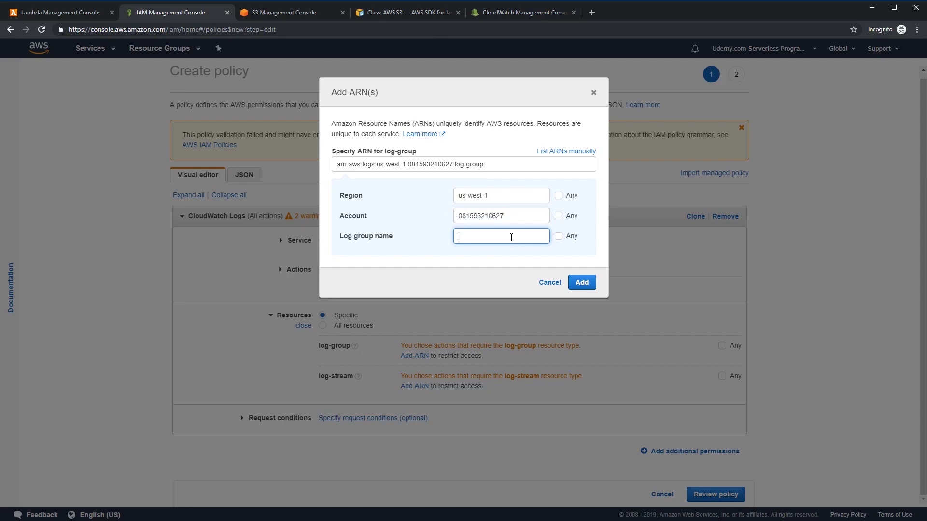
key(ctrl+v)
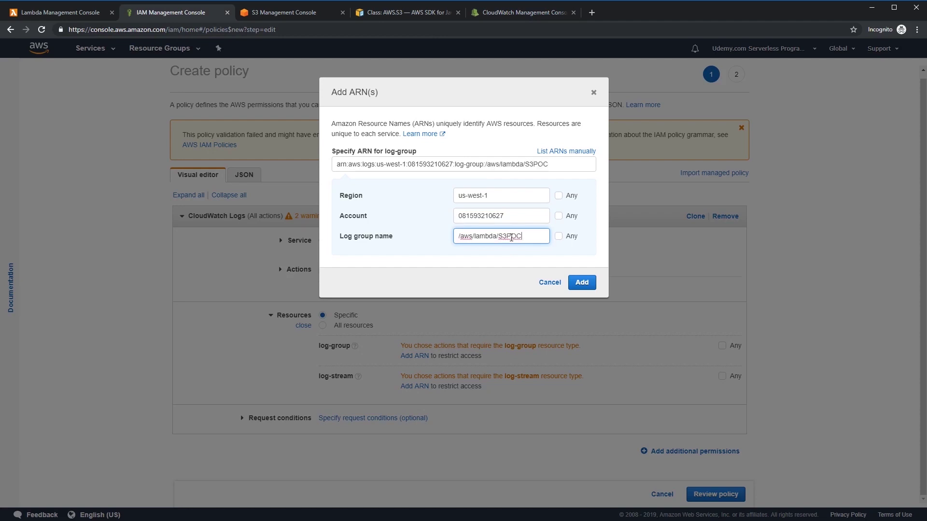
click(582, 284)
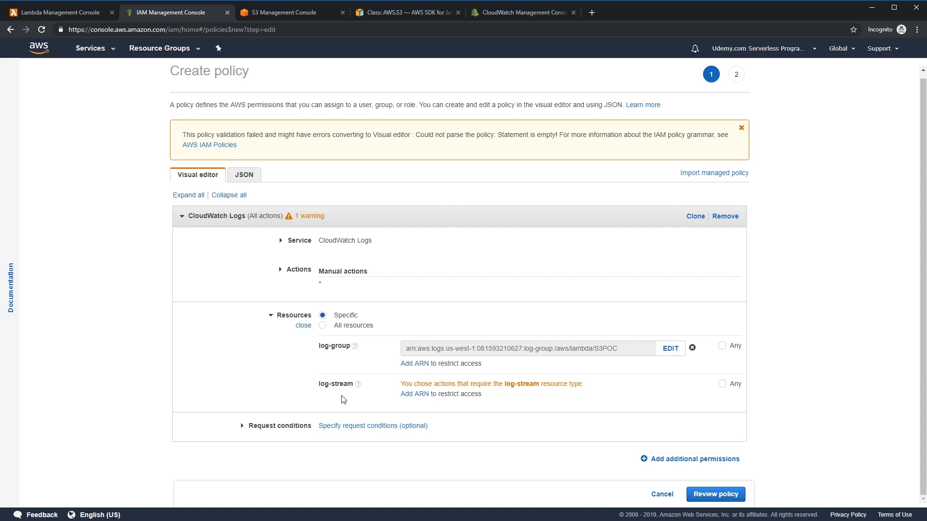
click(720, 385)
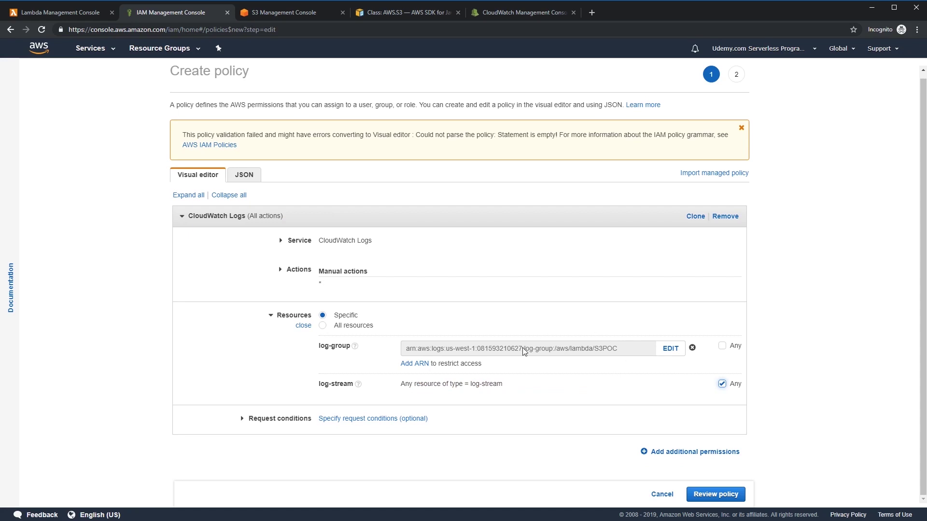
Step: Check the actions and resources in the policy's JSON, and return to the visual editor
click(243, 176)
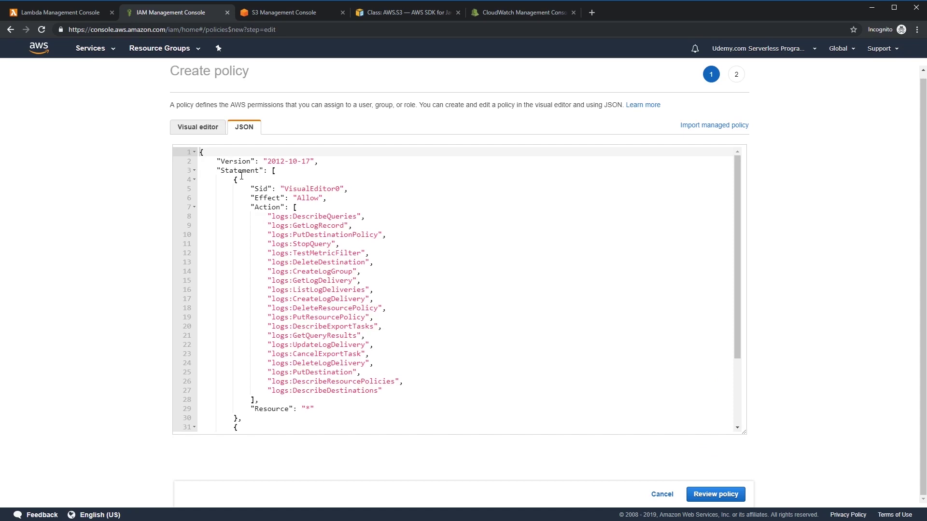
scroll(305, 206, down, 4)
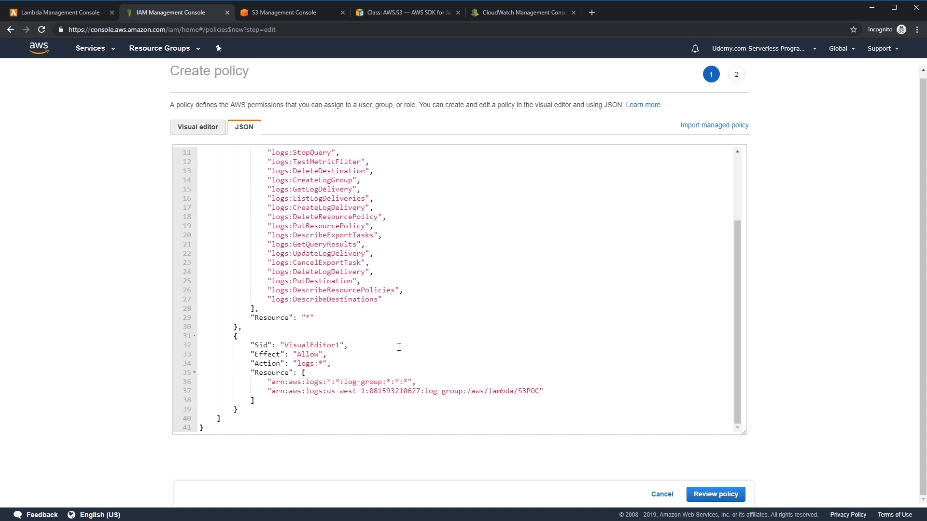
scroll(399, 346, up, 4)
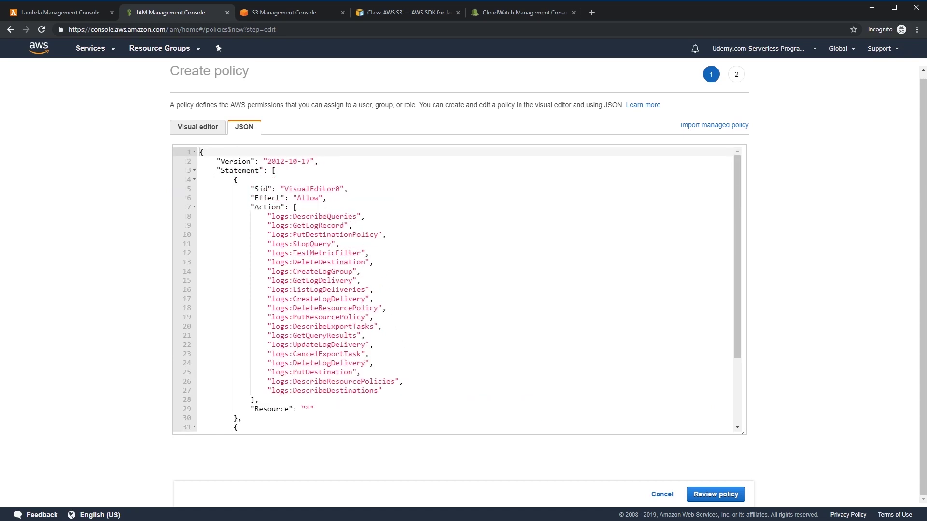
click(184, 128)
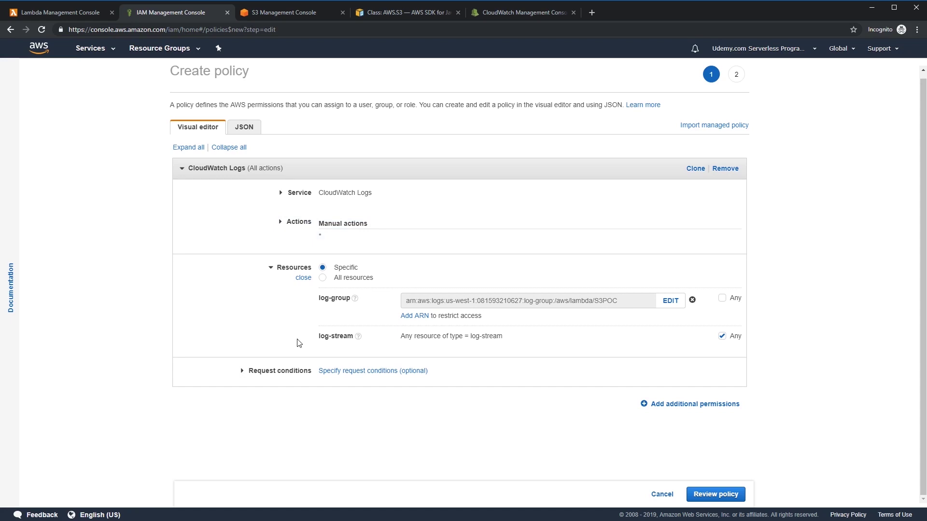
Step: Proceed to the policy review and look through the list, read and write actions granted for CloudWatch Logs
click(717, 495)
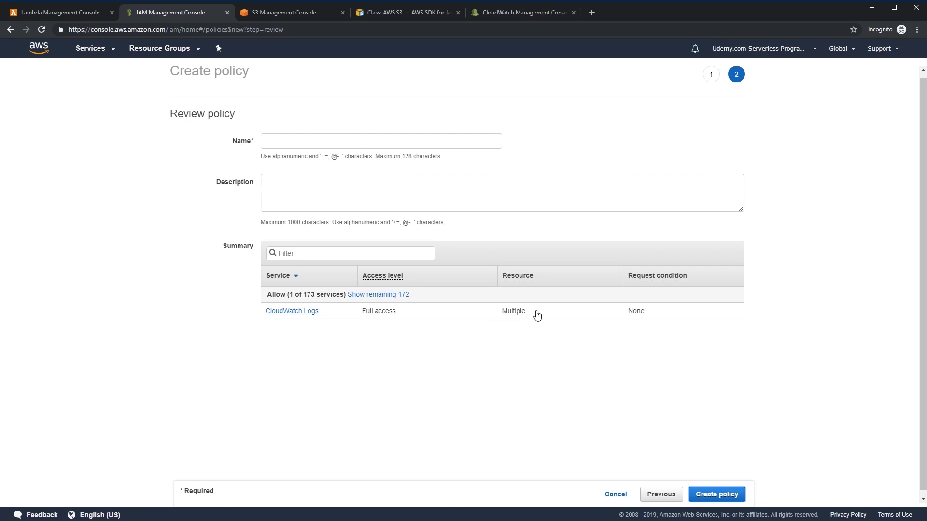
click(304, 313)
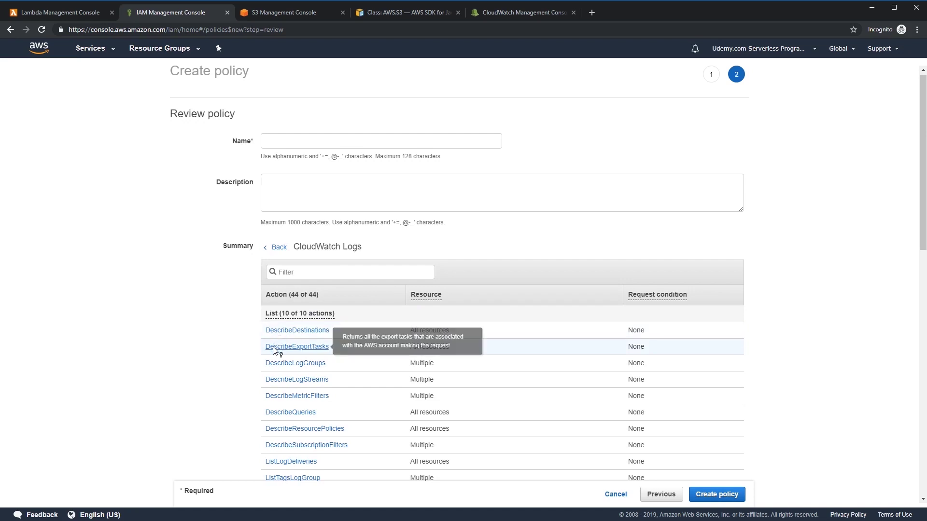
scroll(136, 346, down, 2)
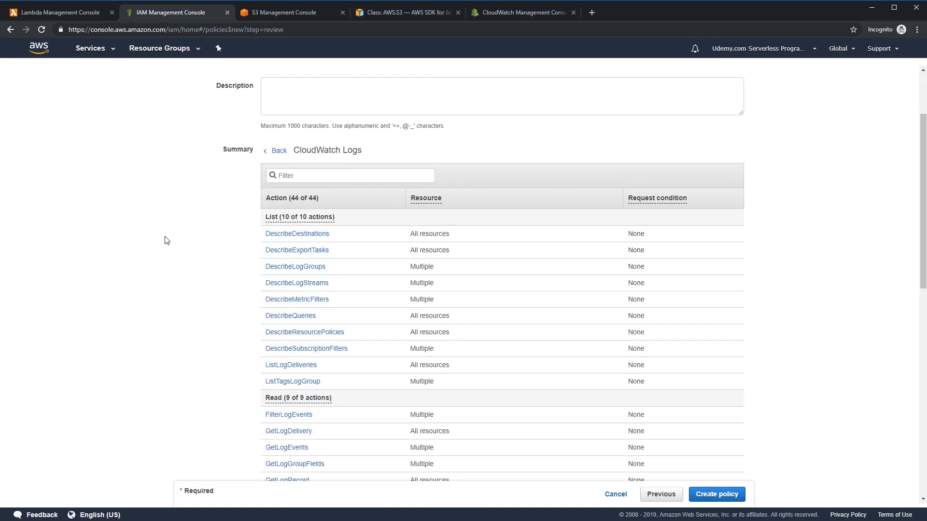
scroll(143, 265, down, 2)
scroll(138, 309, down, 3)
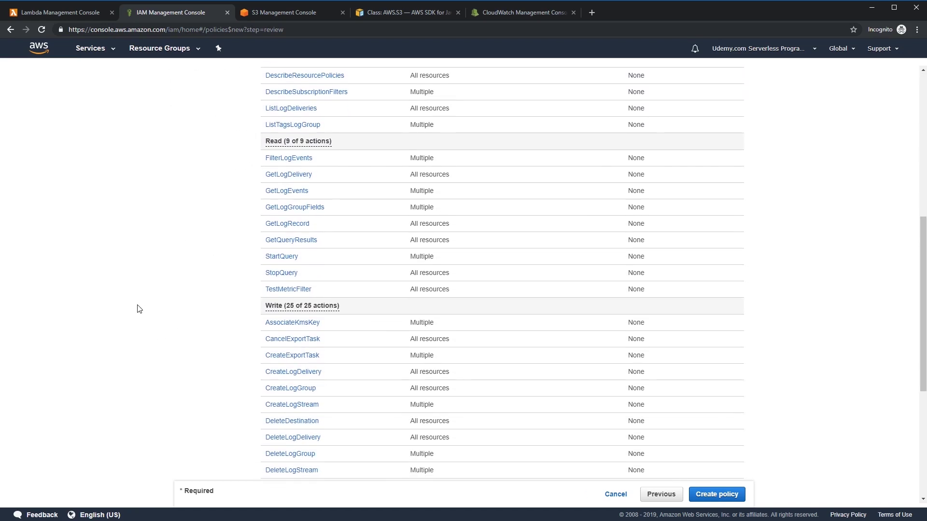
scroll(139, 309, down, 5)
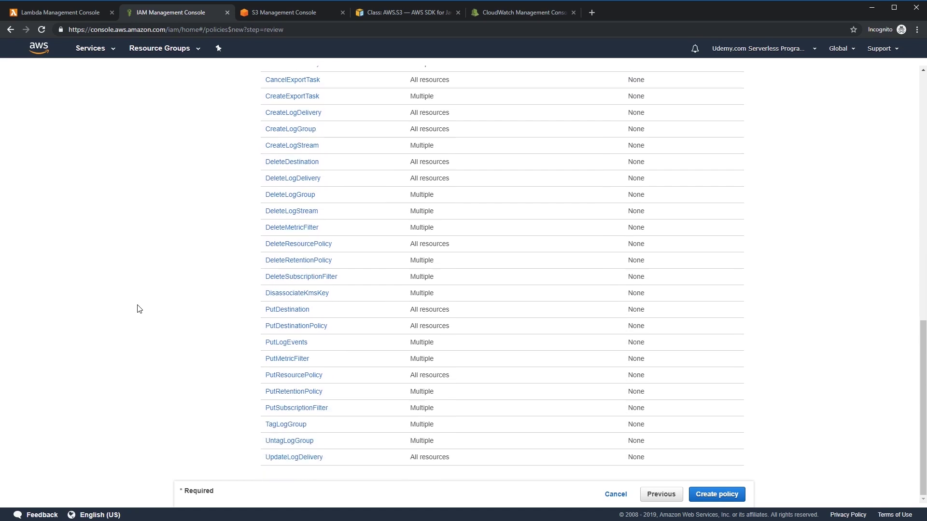
scroll(139, 309, up, 12)
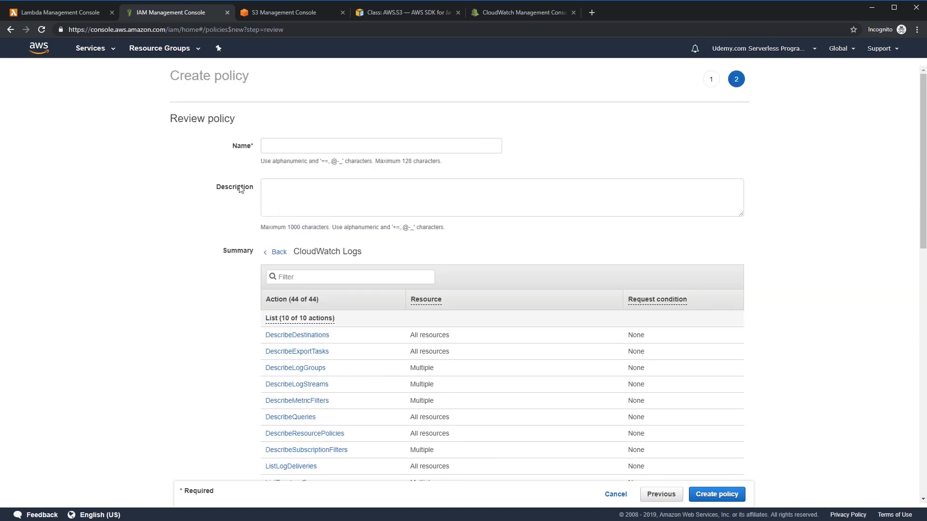
Step: Name the policy S3POC-Execution-Policy
click(241, 147)
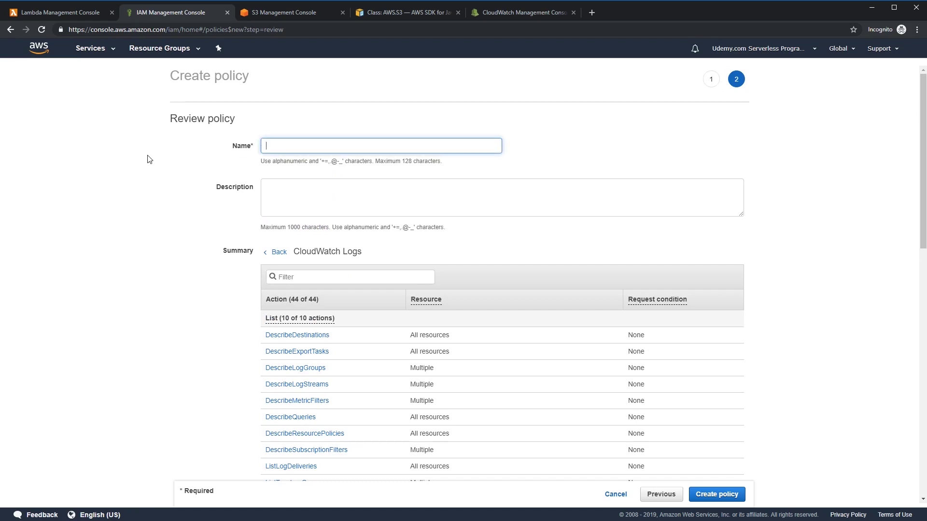
text(s)
key(BackSpace)
text(S3)
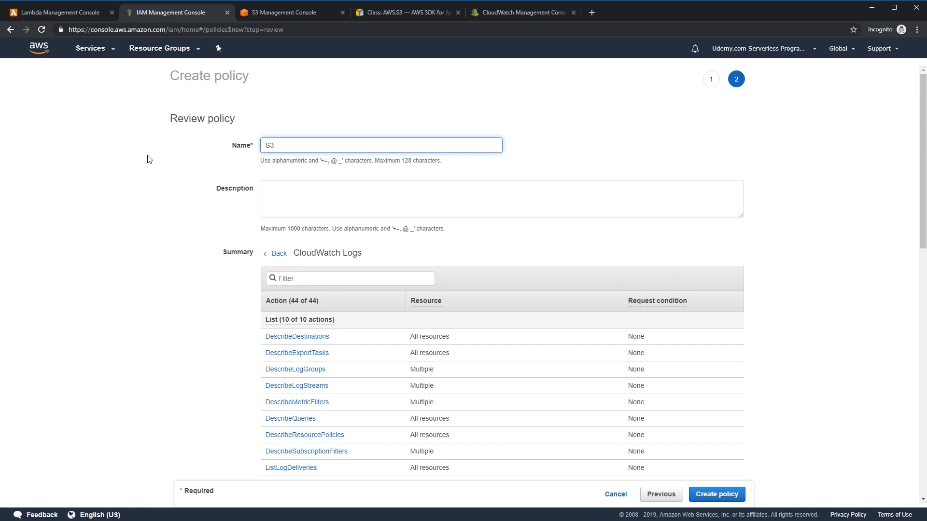
text(POC-Executiojn)
key(BackSpace)
text(n-Role)
key(BackSpace)
key(BackSpace)
key(BackSpace)
text(Polic)
Step: Enter the description "This policy is used for executing the S3POC function in Lambda" and create the policy
click(353, 198)
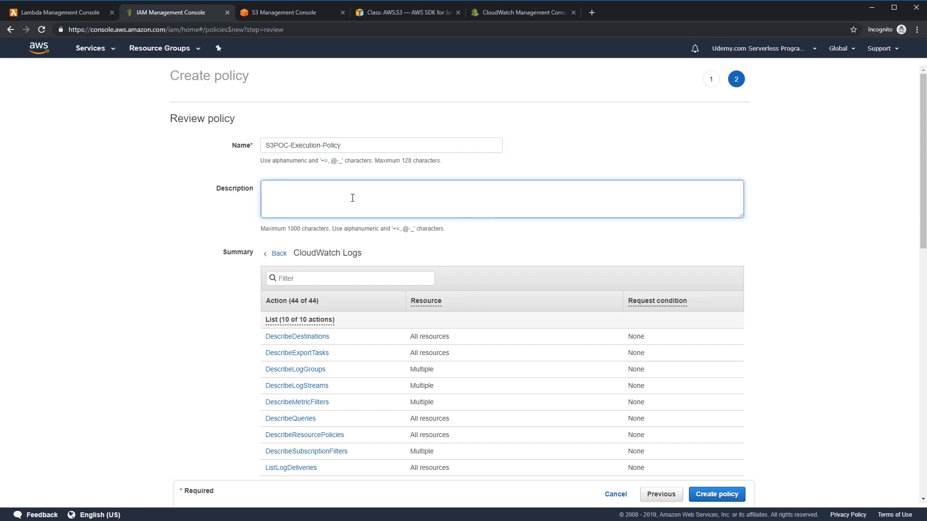
text(This policy is used for )
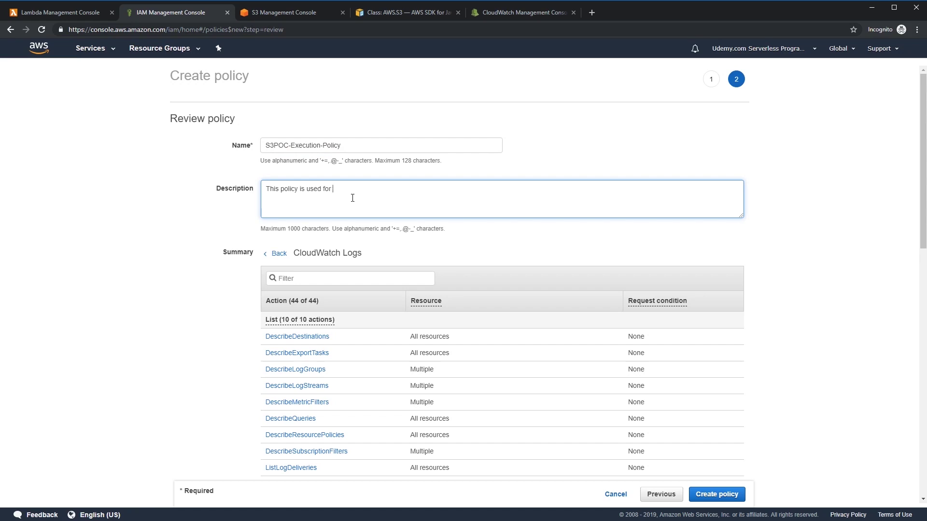
text(executing the s)
key(BackSpace)
text(S3POC )
text(Function in lamb)
text(da)
text(L)
key(Delete)
text(f)
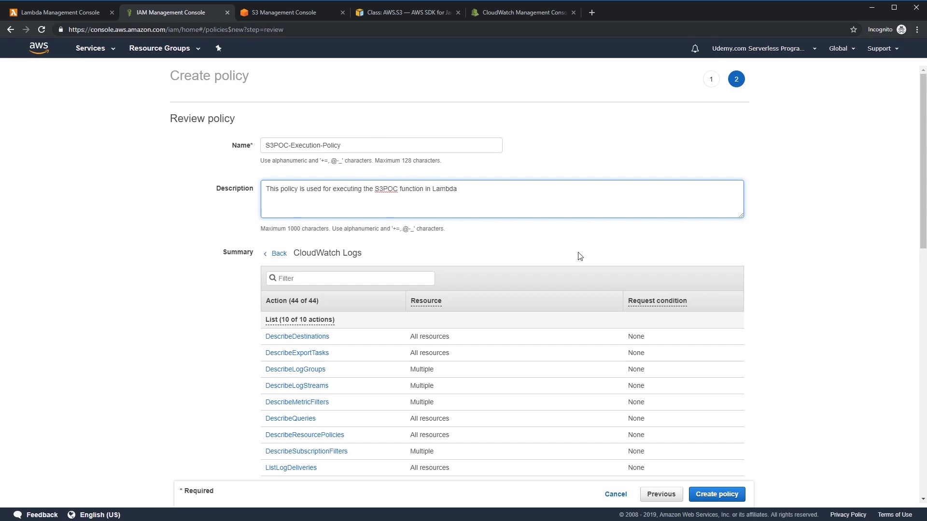
click(710, 497)
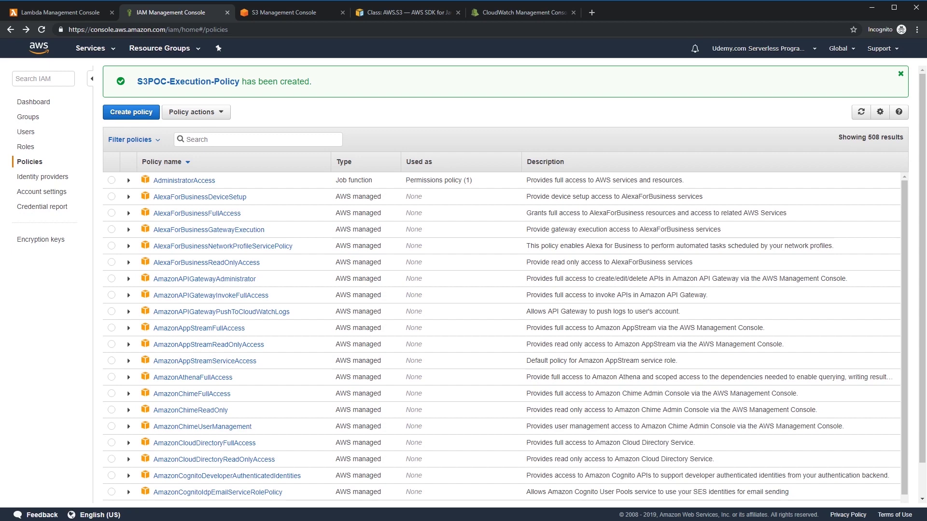
Step: Delete the existing IAM role S3POC-role-zk2lo4k1
click(25, 147)
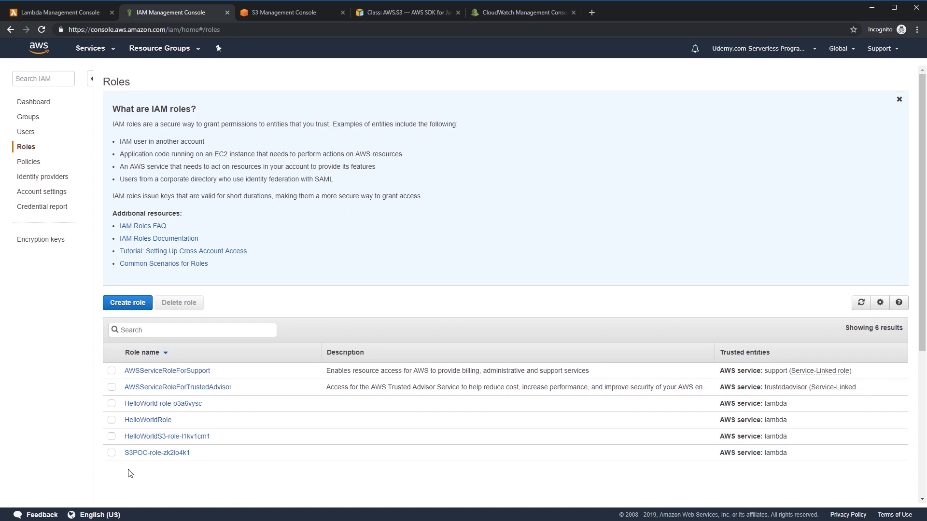
click(111, 454)
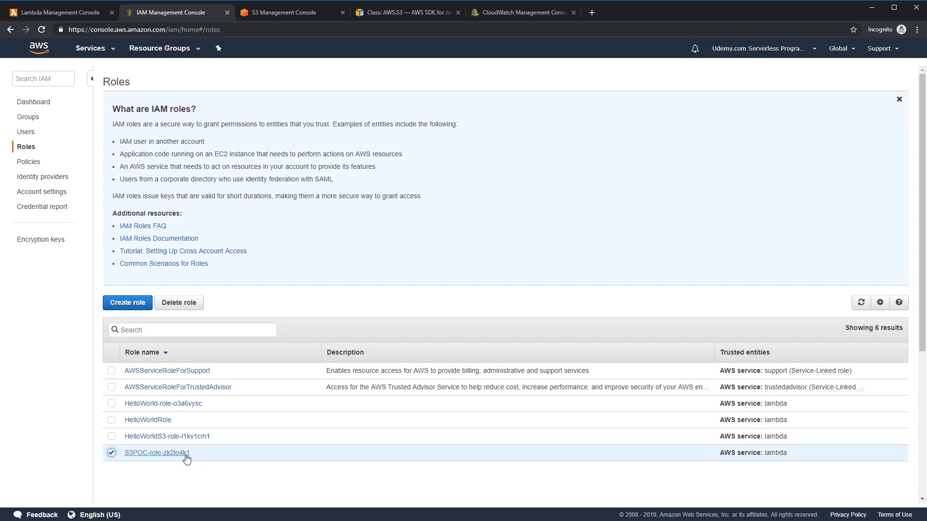
click(189, 307)
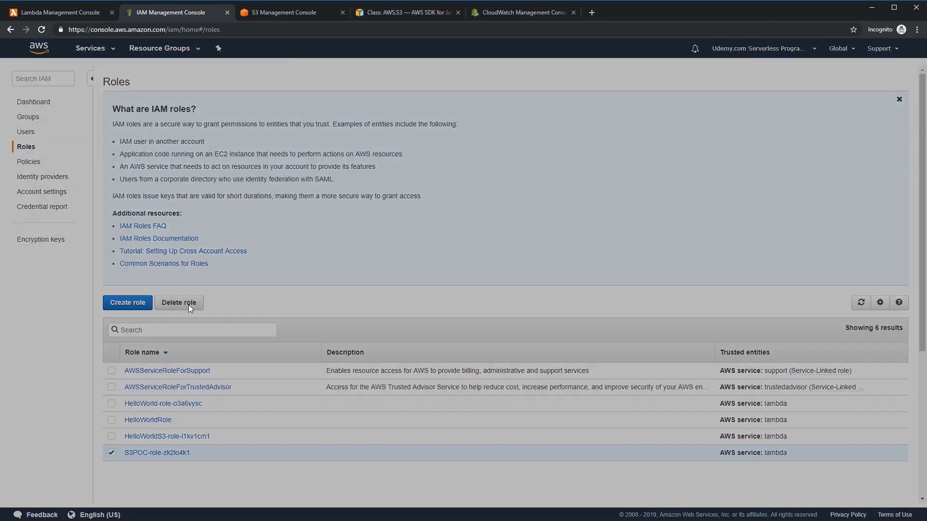
click(637, 231)
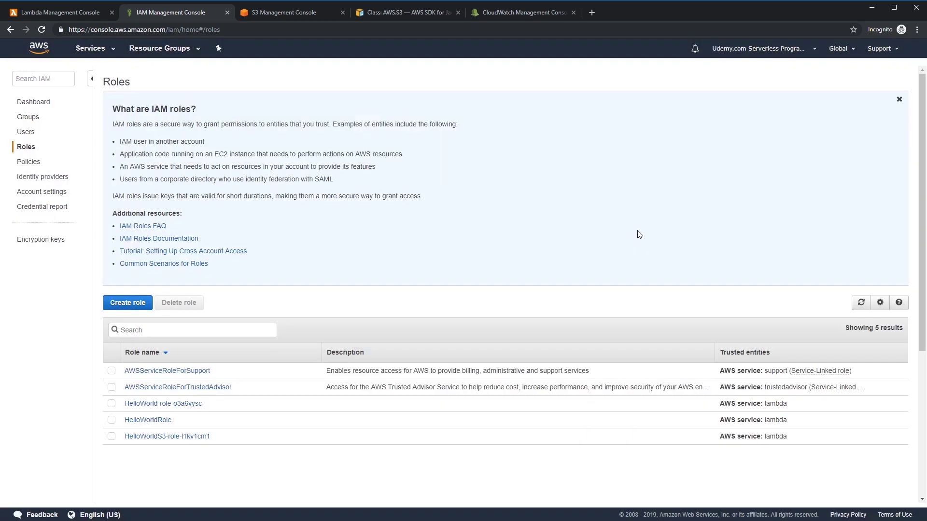
Step: Start a new AWS service role for Lambda and continue to its permissions
click(128, 302)
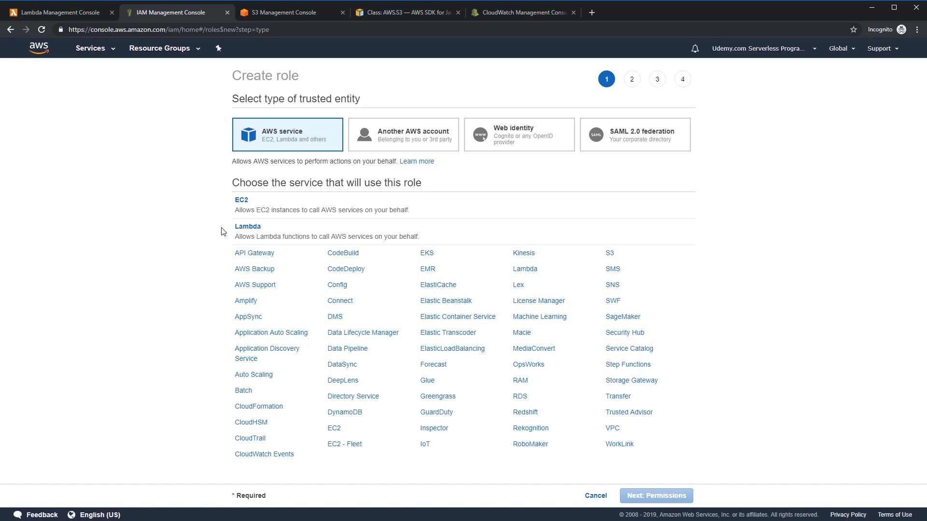
click(247, 230)
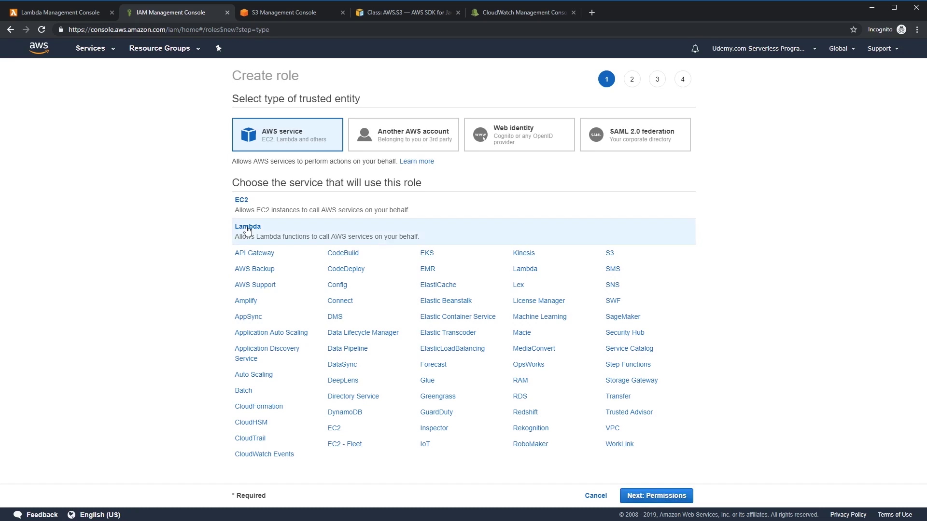
click(671, 502)
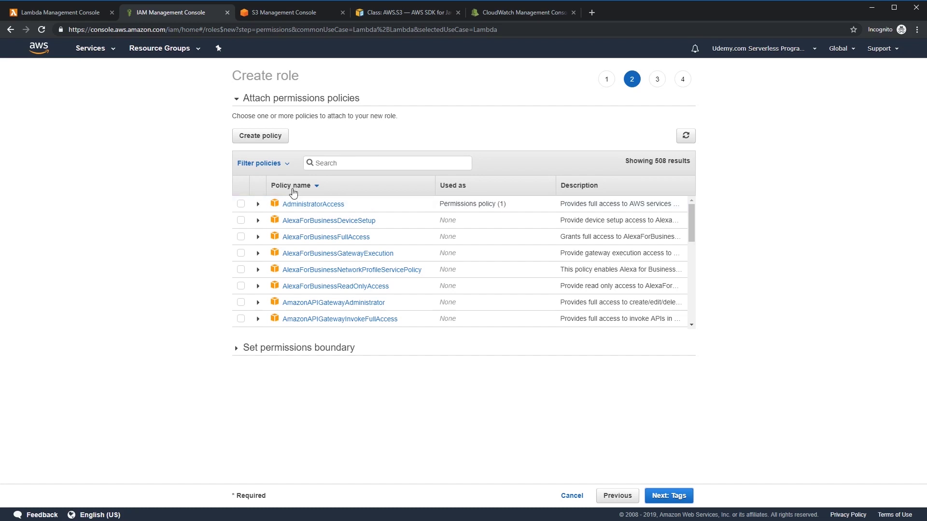
Step: Attach the S3POC-Execution-Policy to the new role and continue to the review without adding tags
click(365, 160)
text(S3)
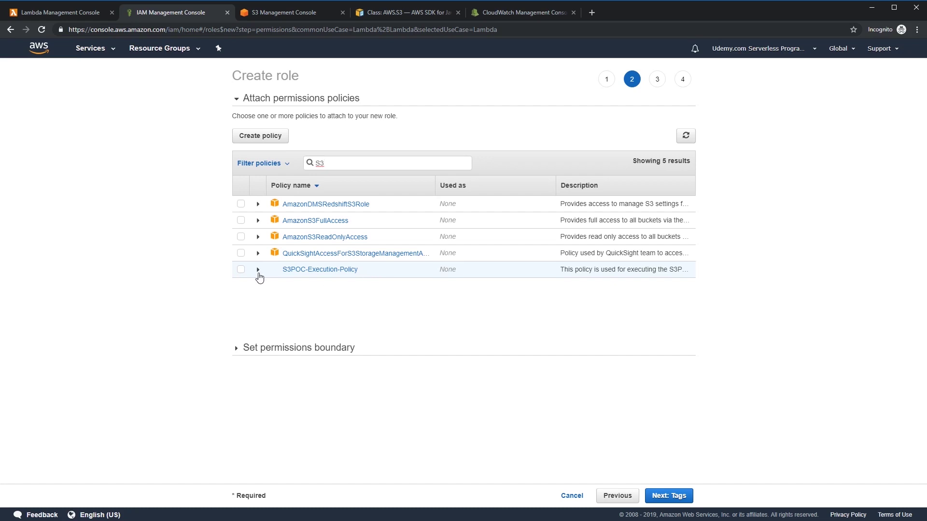
click(240, 269)
click(678, 497)
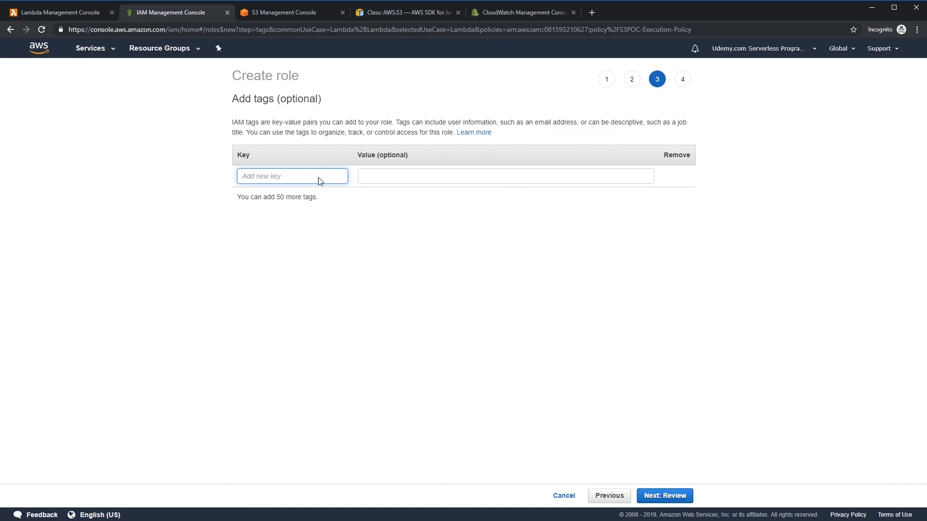
click(674, 496)
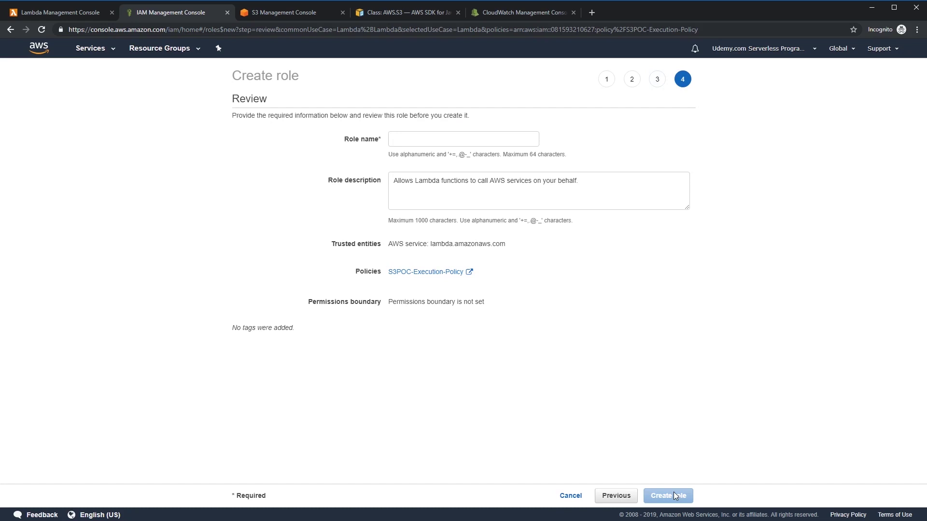
Step: Name the role S3POC-Execution-Role and create it with the default description
click(416, 136)
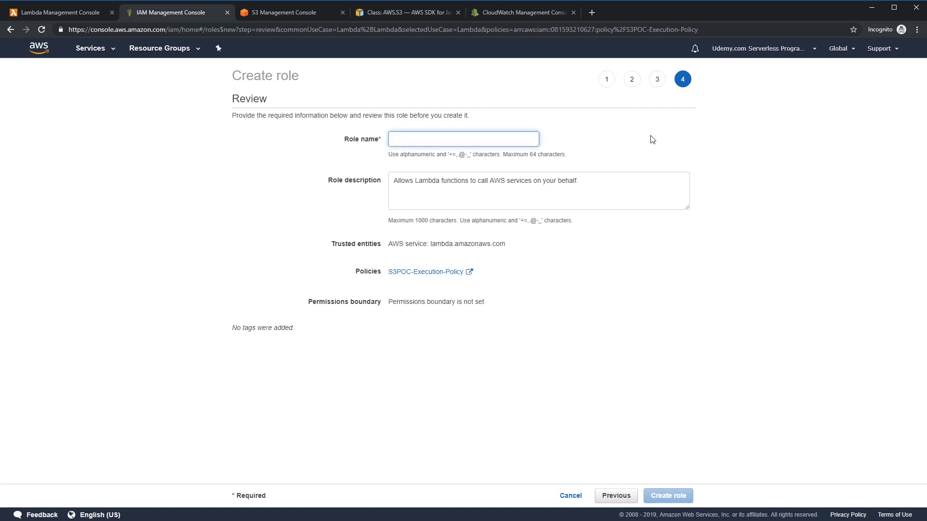
text(S3)
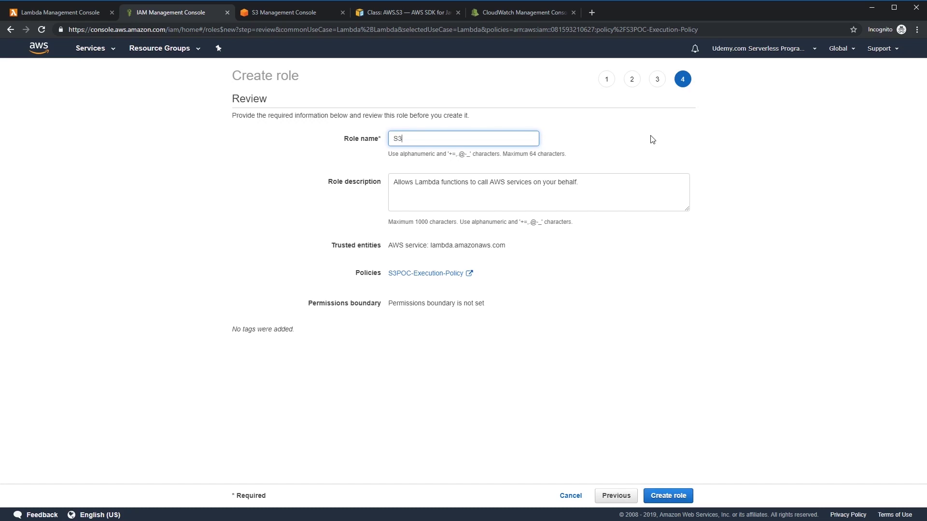
text(POC-Execution)
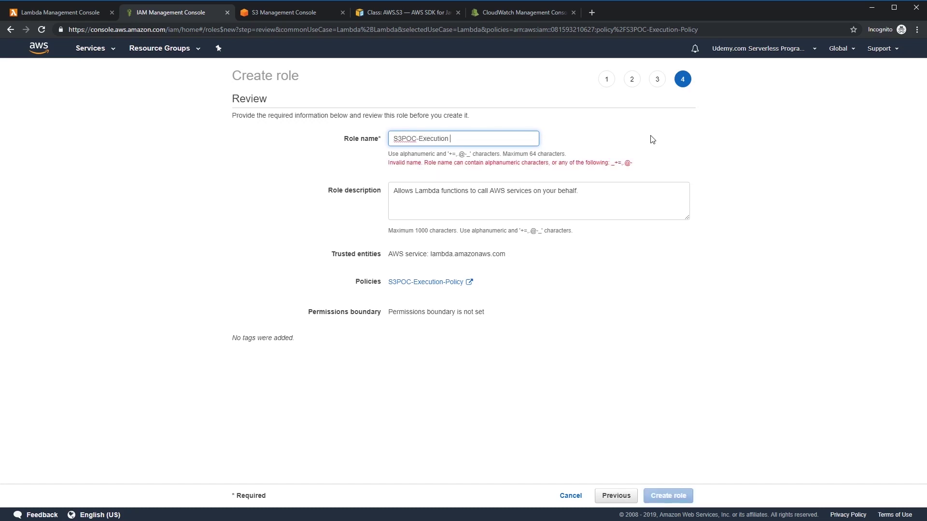
text(-Role)
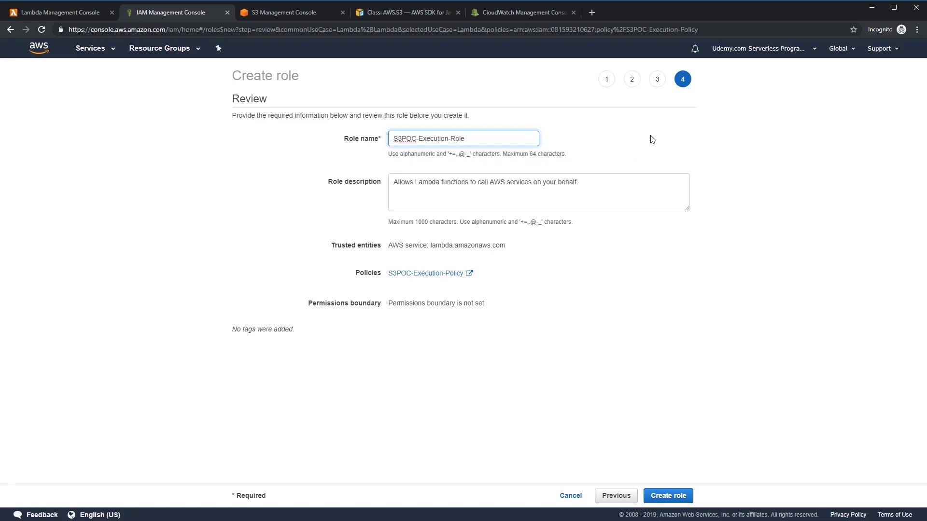
click(671, 497)
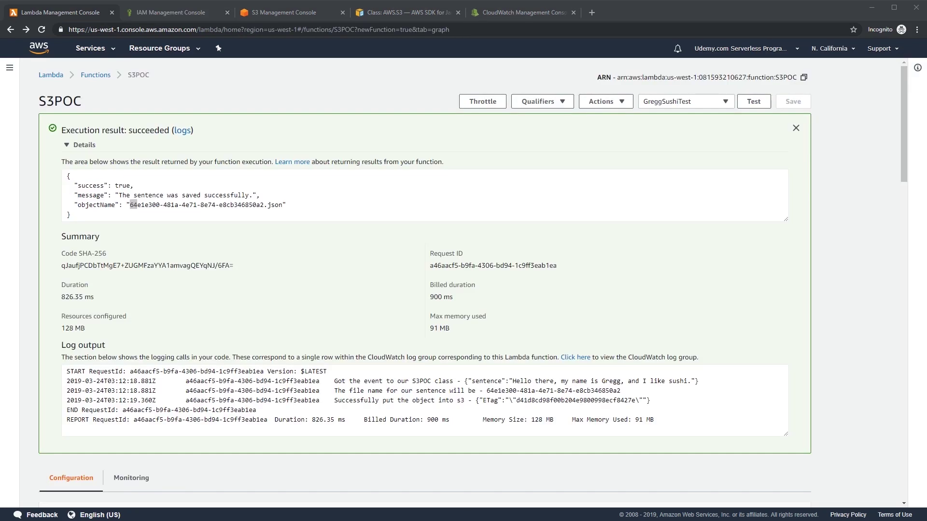
Step: In the S3POC Lambda function's full-screen code editor, add Body: event.sentence after Key in the putObject parameters and save index.js
scroll(463, 280, down, 9)
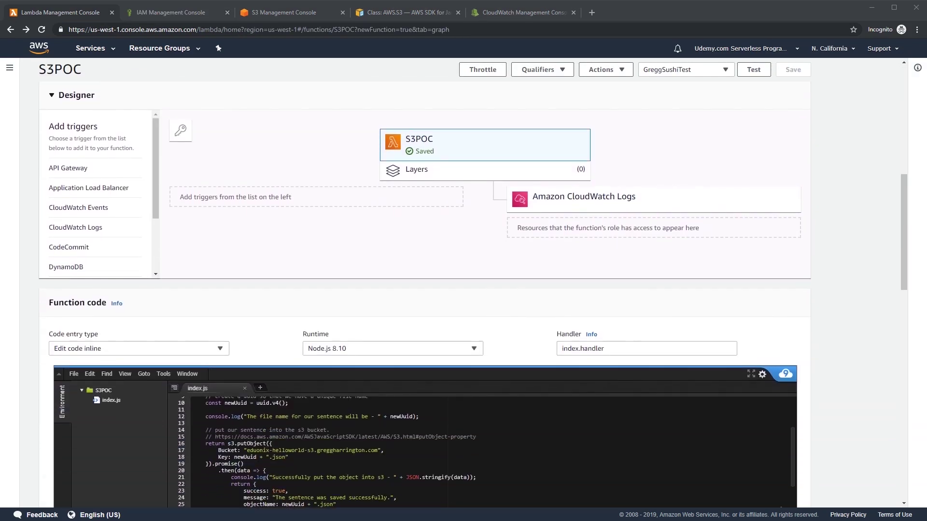
click(750, 361)
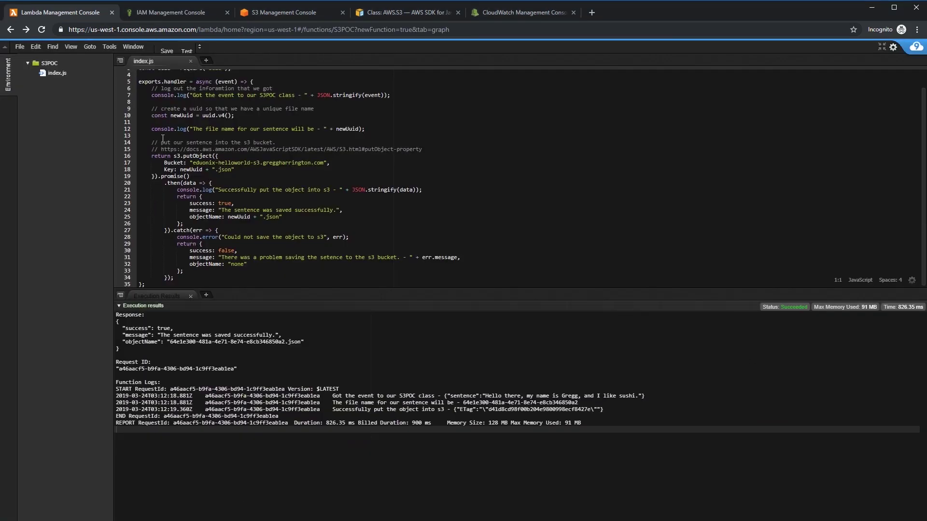
click(262, 169)
text(,)
key(Return)
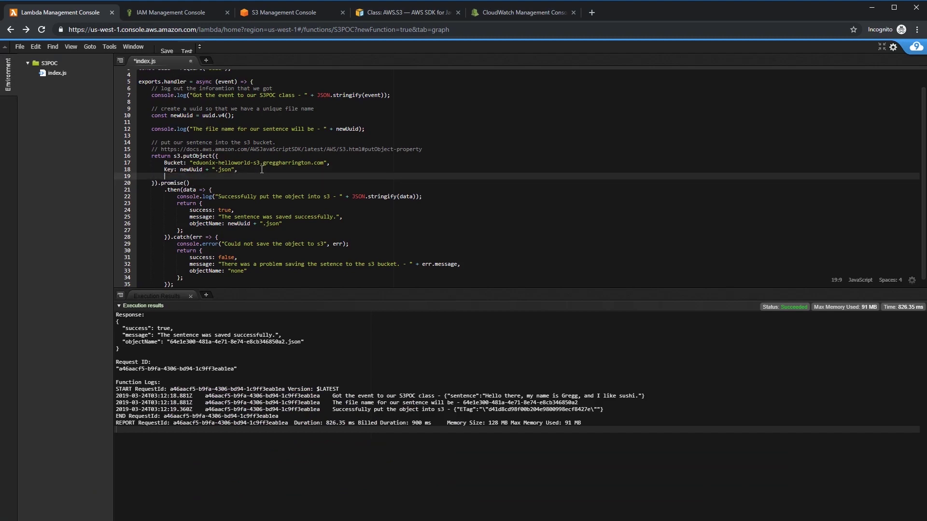
text(Body:)
key(ctrl+s)
text(ev)
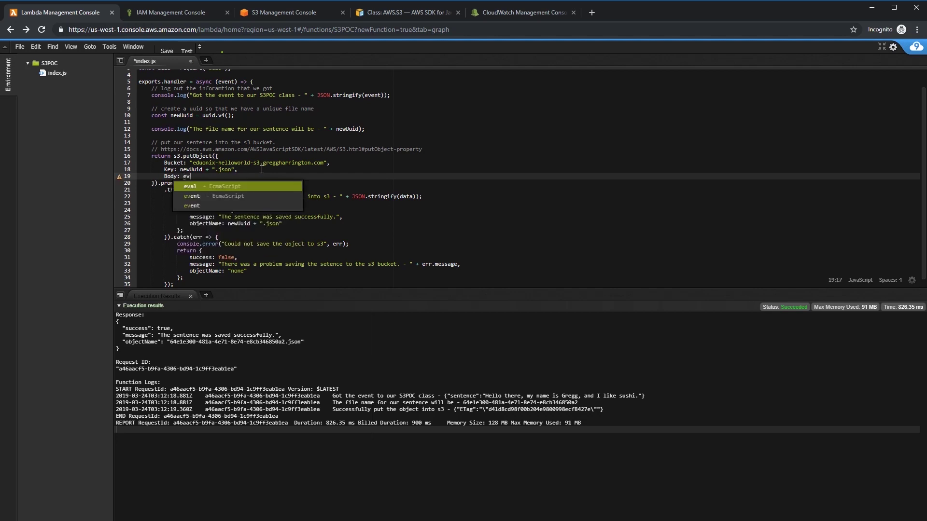
text(ent.sentence)
key(ctrl+s)
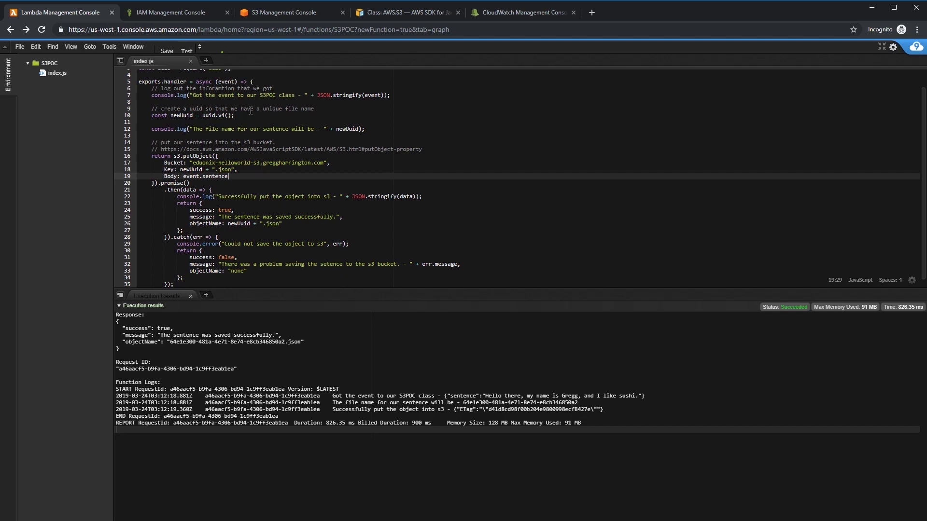
Step: Compare the event.sentence reference in the handler code with the sentence property of the event logged by the last test run
double_click(226, 82)
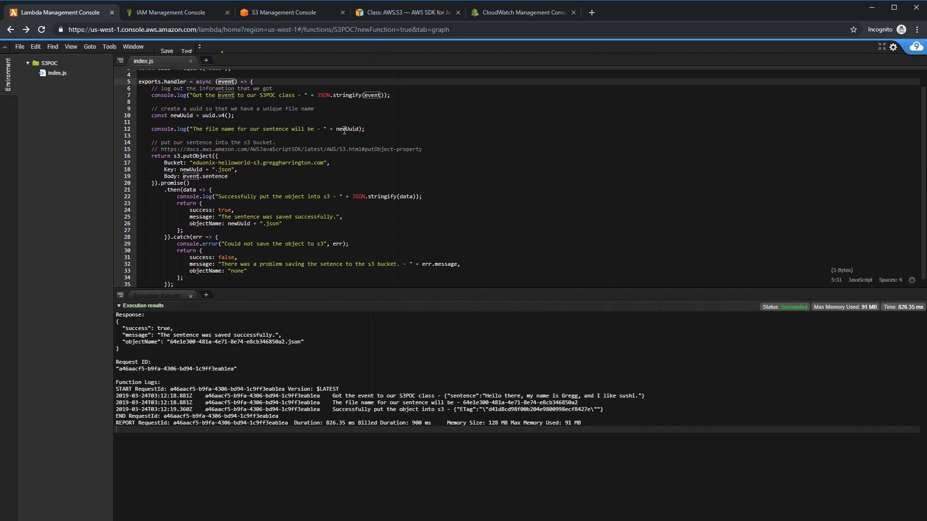
click(277, 149)
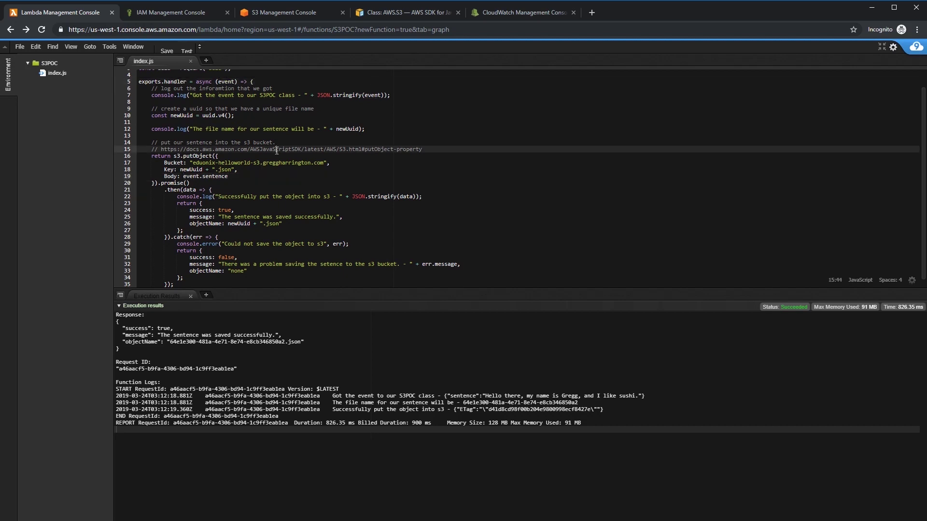
double_click(210, 176)
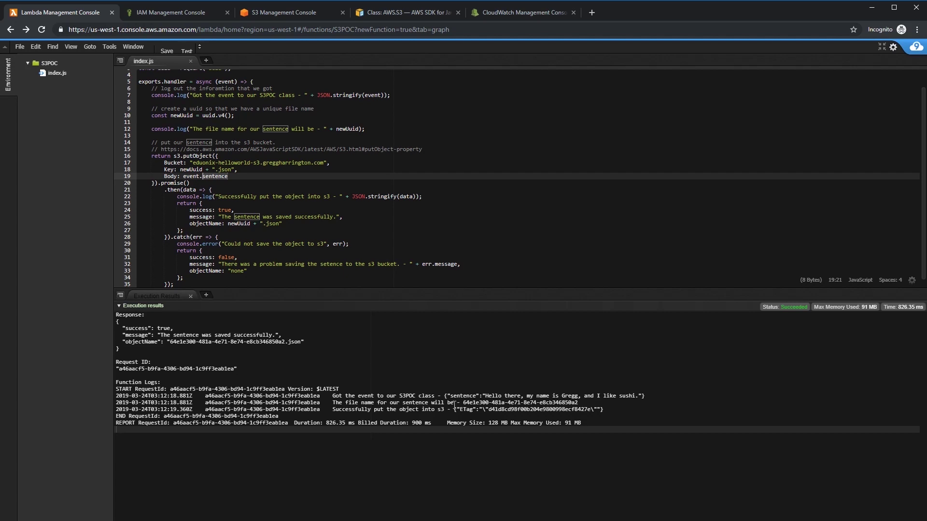
click(321, 196)
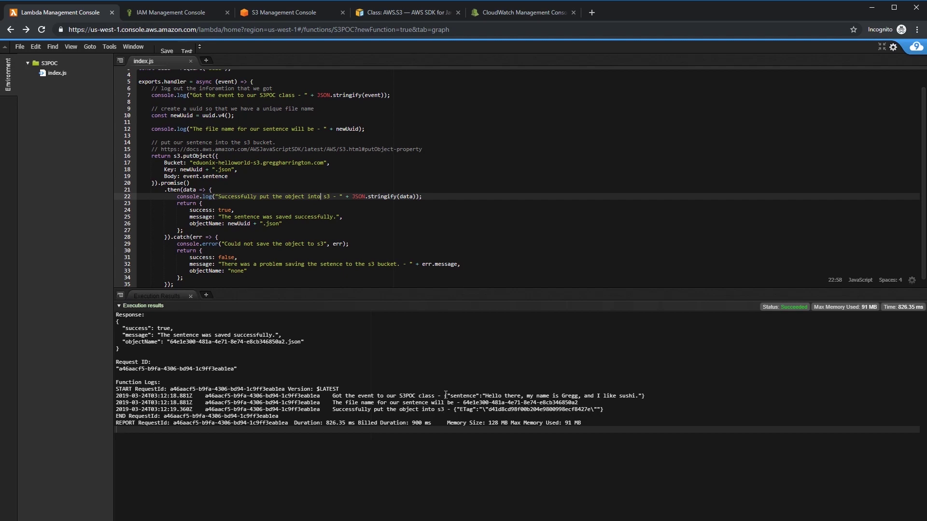
double_click(464, 396)
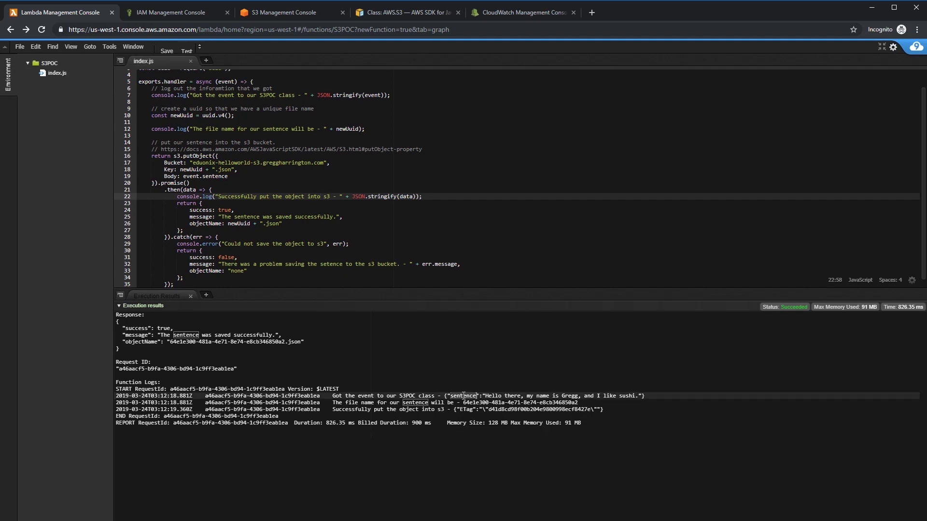
double_click(494, 396)
drag(495, 398, 609, 395)
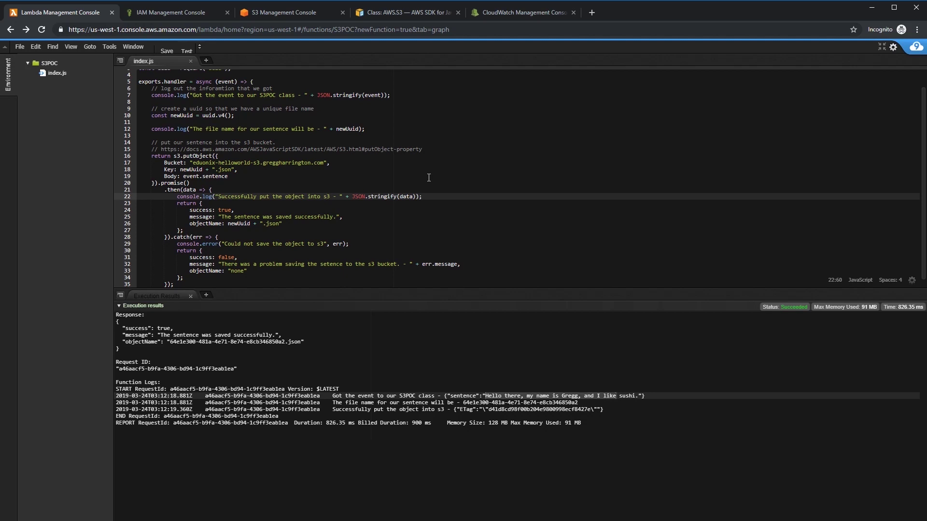
double_click(192, 177)
double_click(208, 176)
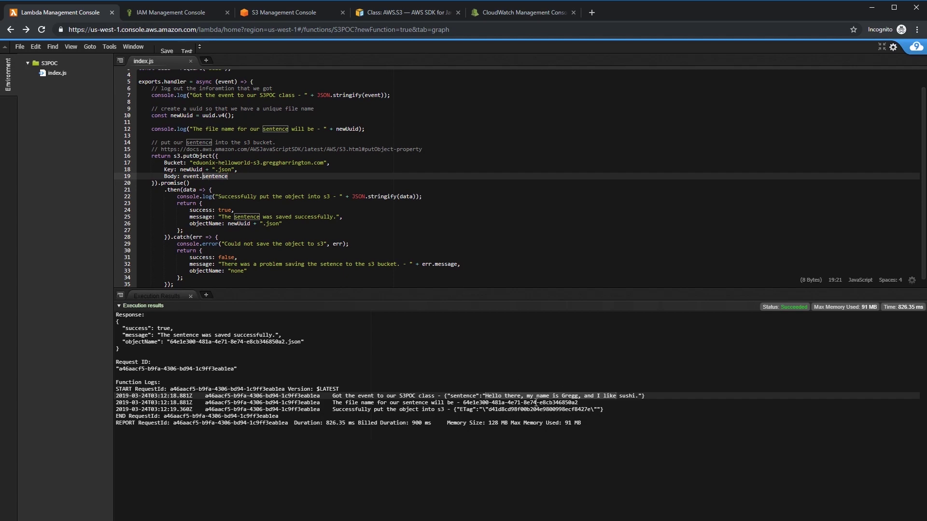
click(301, 185)
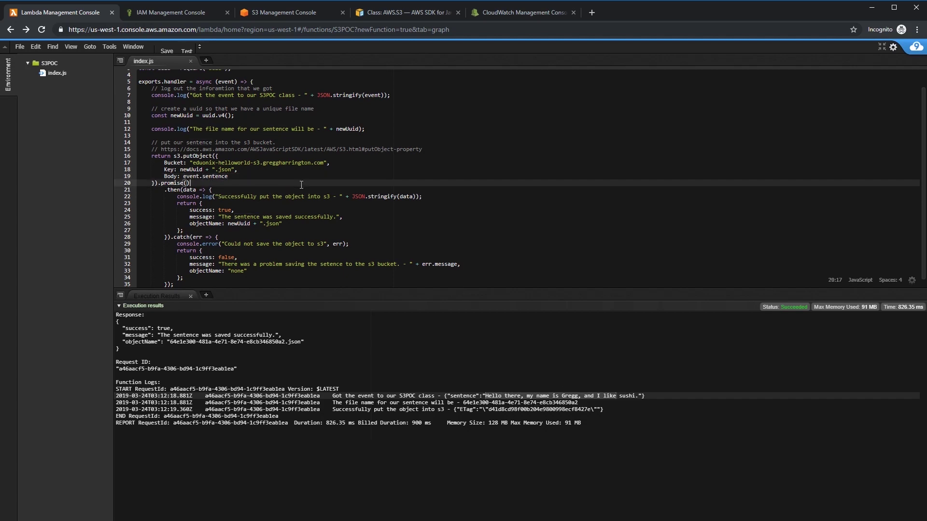
Step: Save the S3POC function, run its configured test event and locate the returned objectName in the execution results
click(167, 49)
click(186, 51)
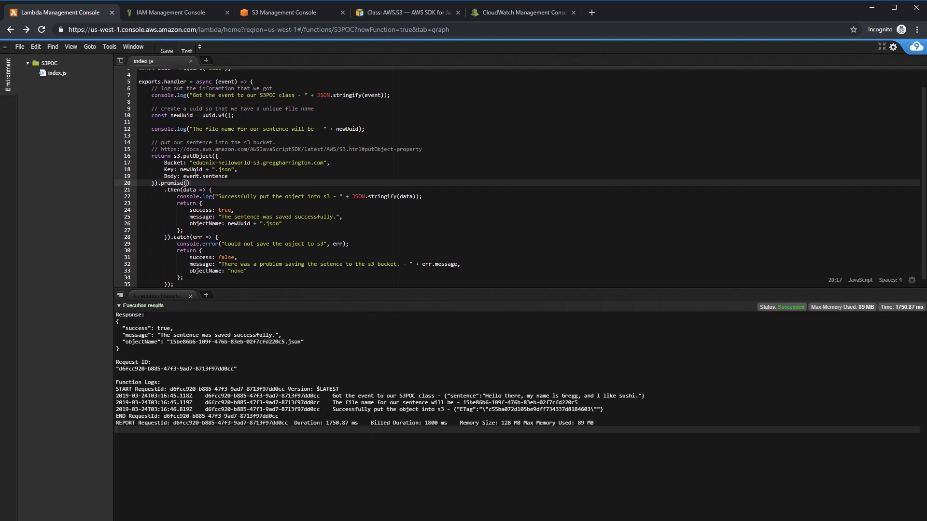
drag(169, 342, 180, 345)
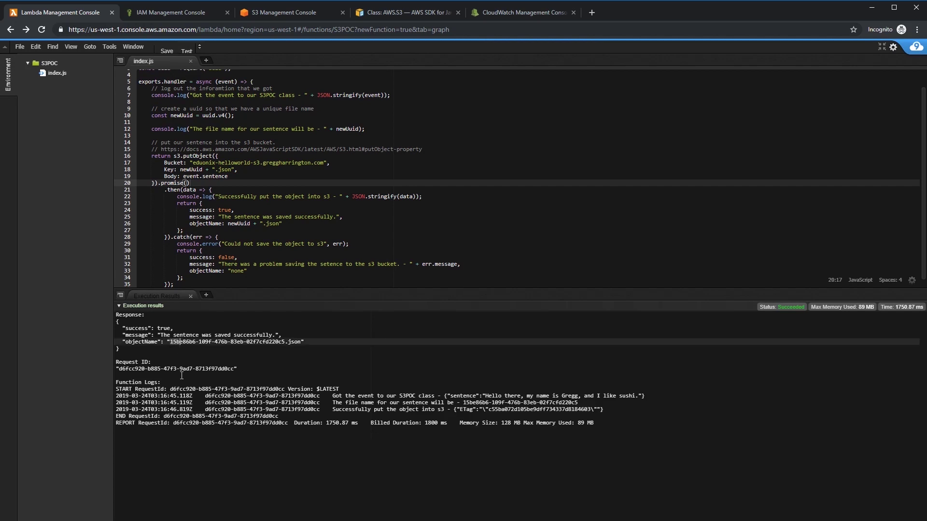
Step: Switch to the S3 console and open the details of the object 15be86b6-109f-476b-83eb-02f7cfd220c5.json
click(259, 13)
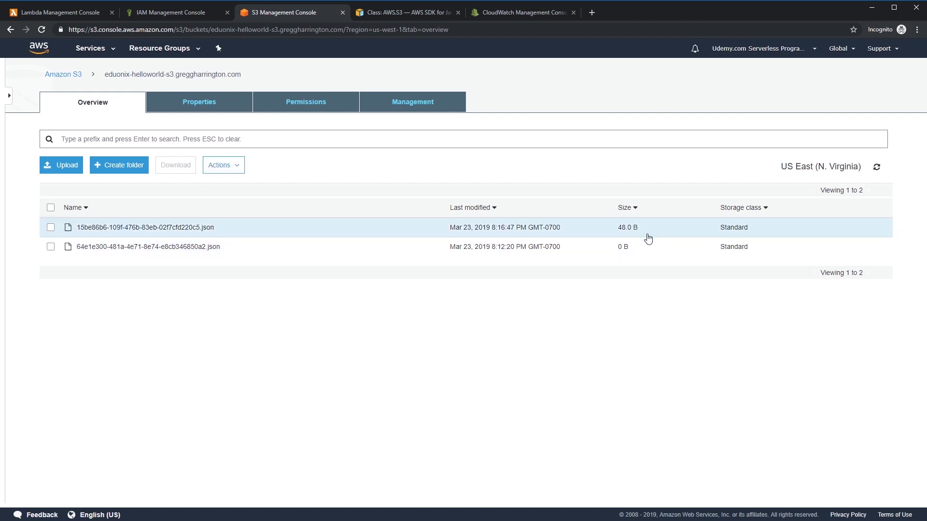
click(143, 228)
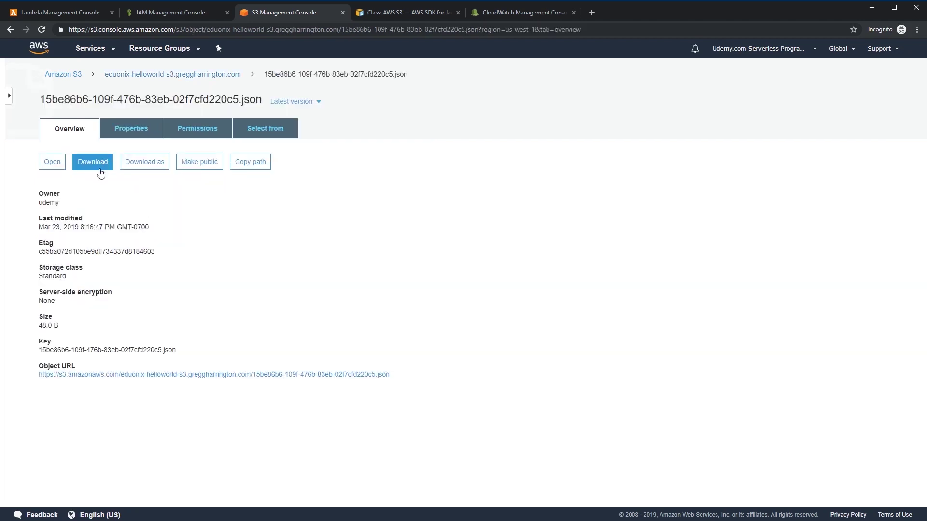
Step: Open the eduonix-helloworld bucket from the S3 bucket list and check the size of the stored JSON object
key(ctrl+1)
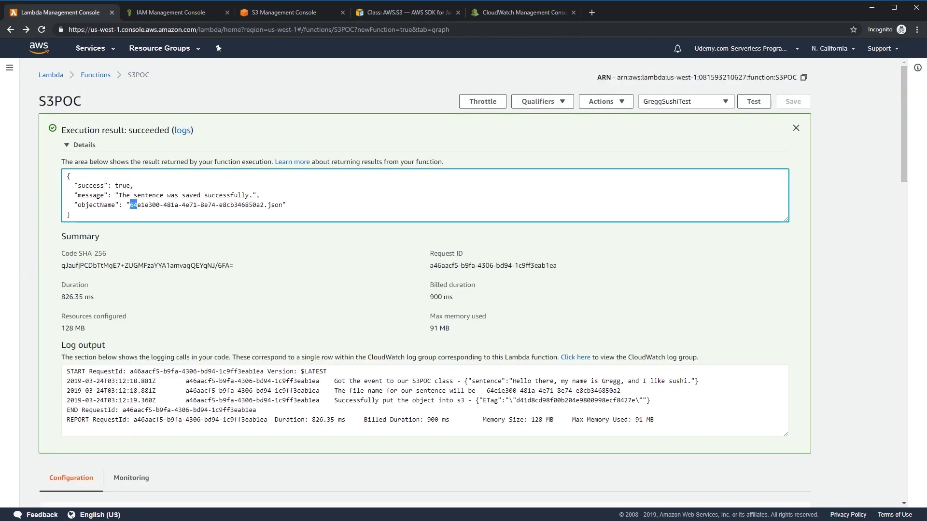
click(265, 10)
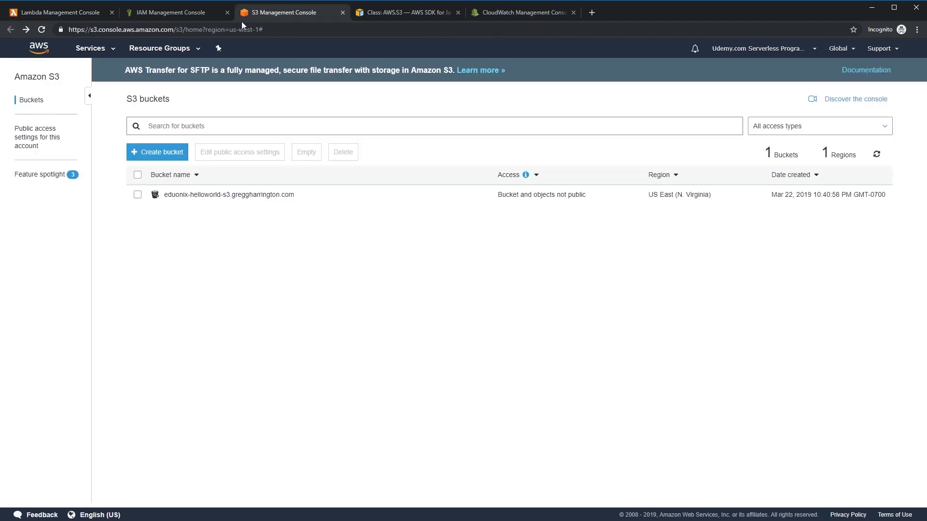
click(193, 195)
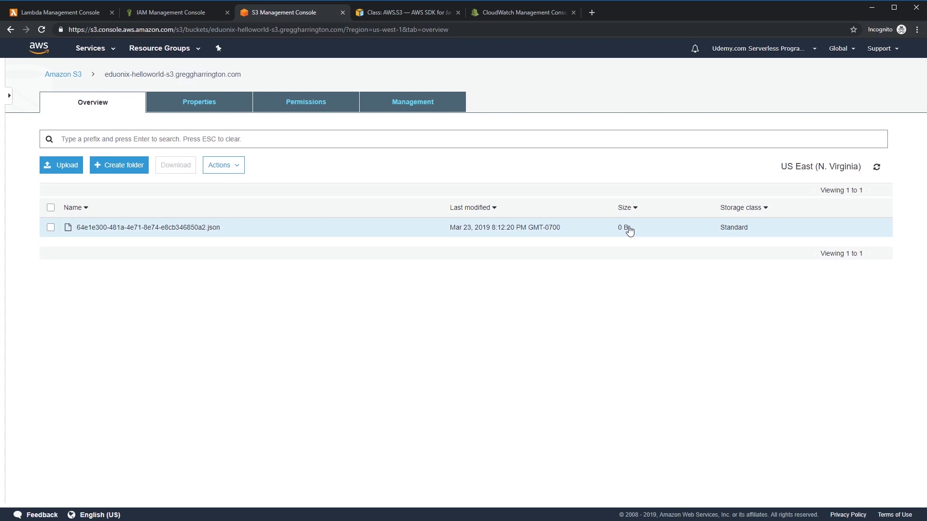
Step: Return to the S3POC function's code in Lambda and extend the s3.putObject call with a Body parameter set to event.sentence
key(ctrl+shift+Tab)
key(ctrl+shift+Tab)
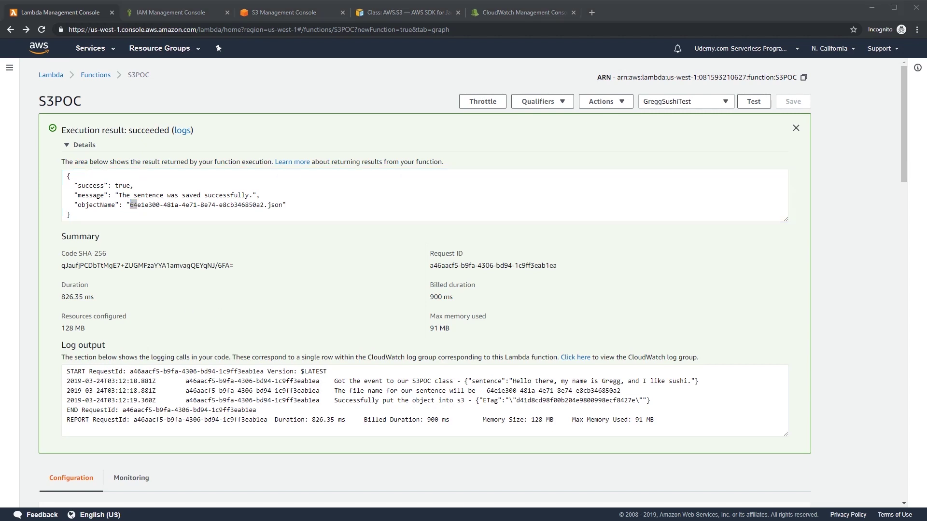
scroll(425, 290, down, 9)
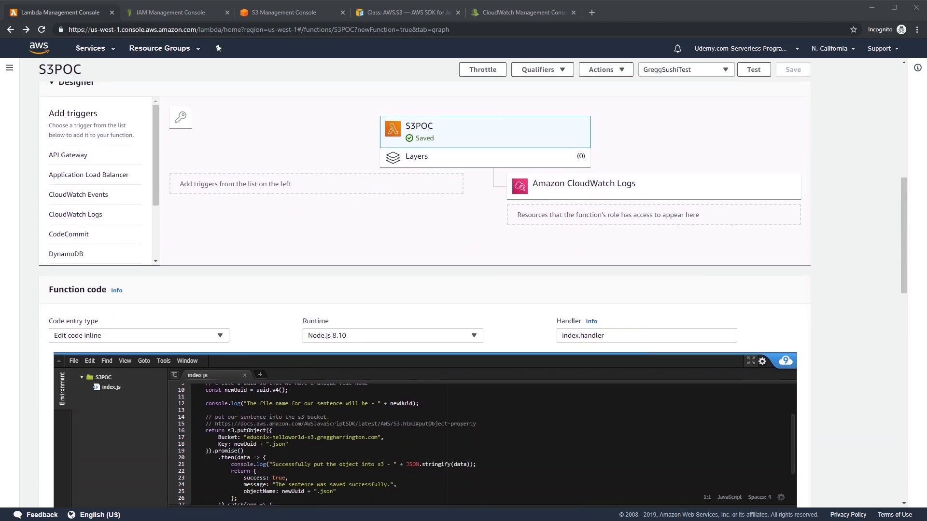
click(751, 361)
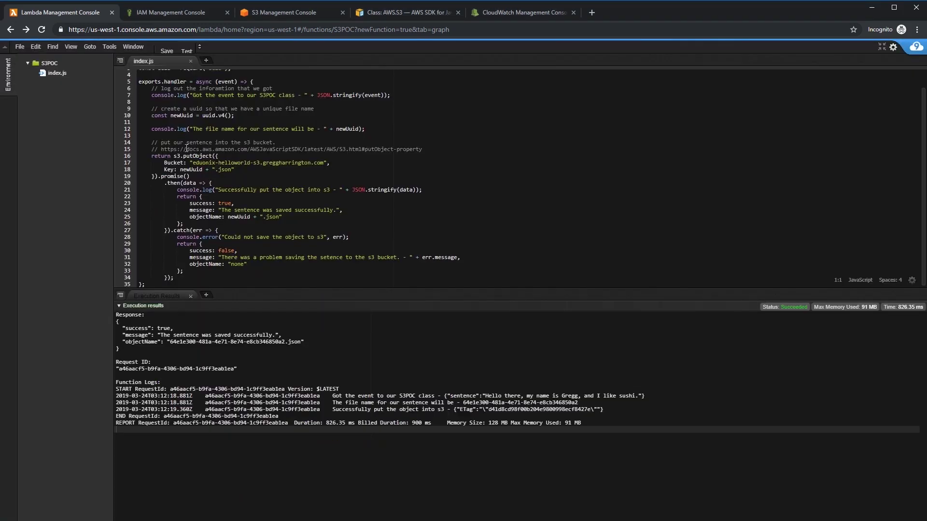
click(261, 169)
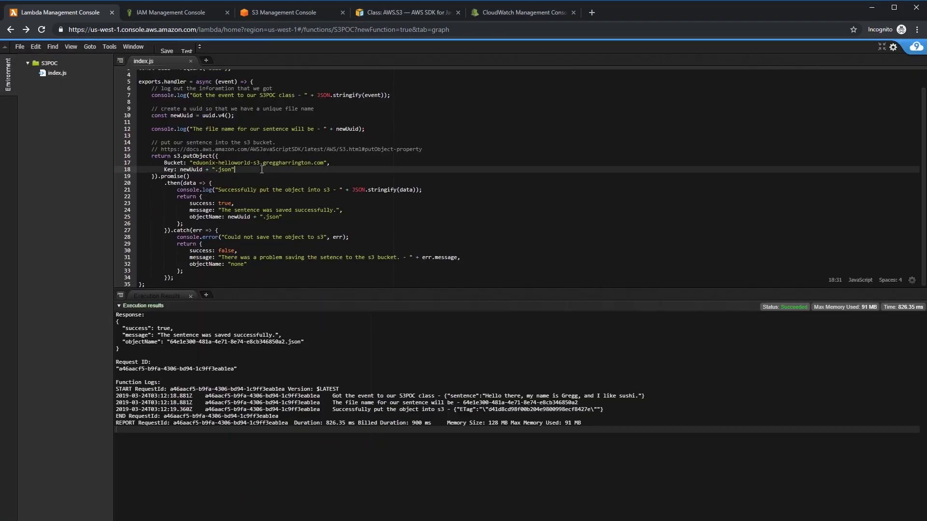
text(,)
key(Return)
text(B)
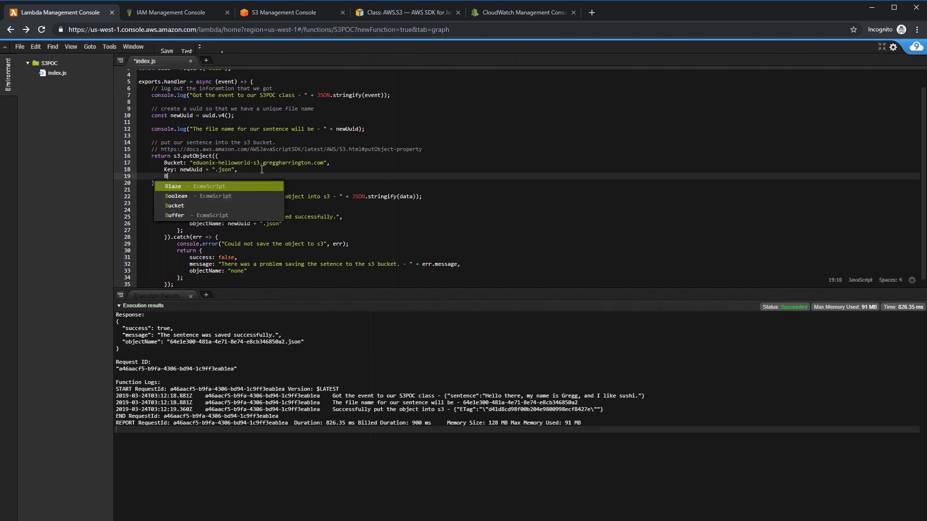
text(ody:)
key(ctrl+s)
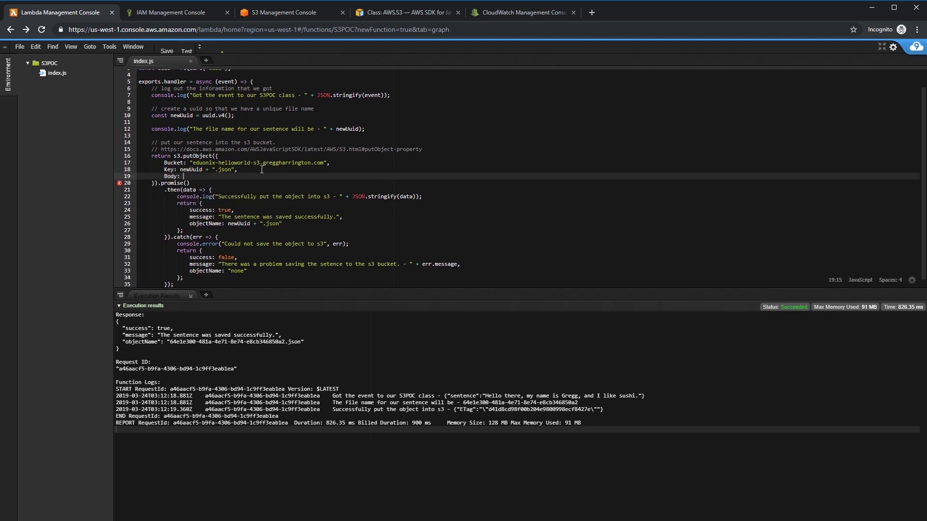
text(event.sentence)
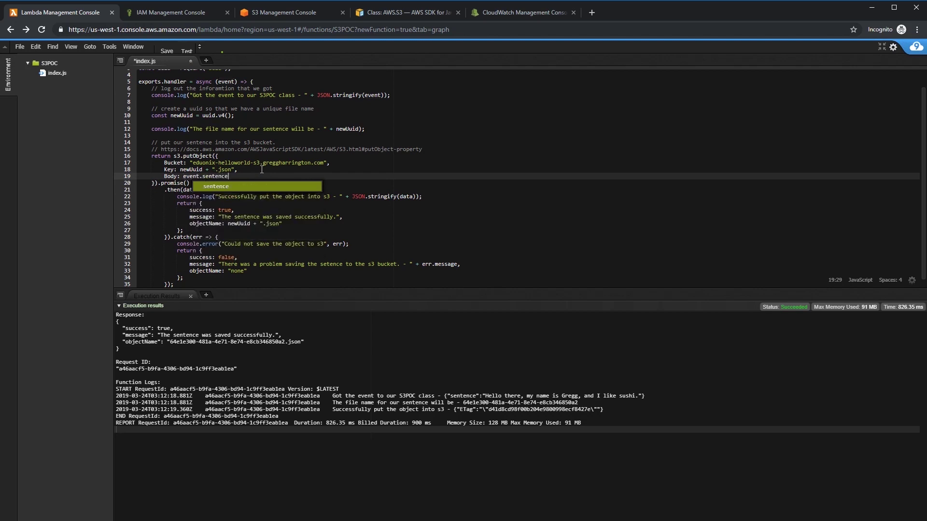
Step: Save index.js and compare the Body value event.sentence with the sentence logged in the execution results
key(ctrl+s)
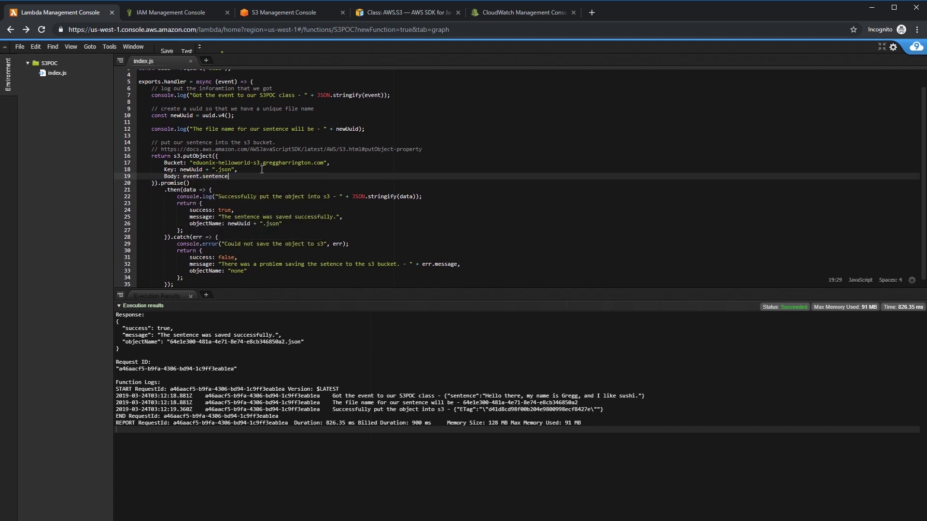
double_click(227, 82)
click(276, 151)
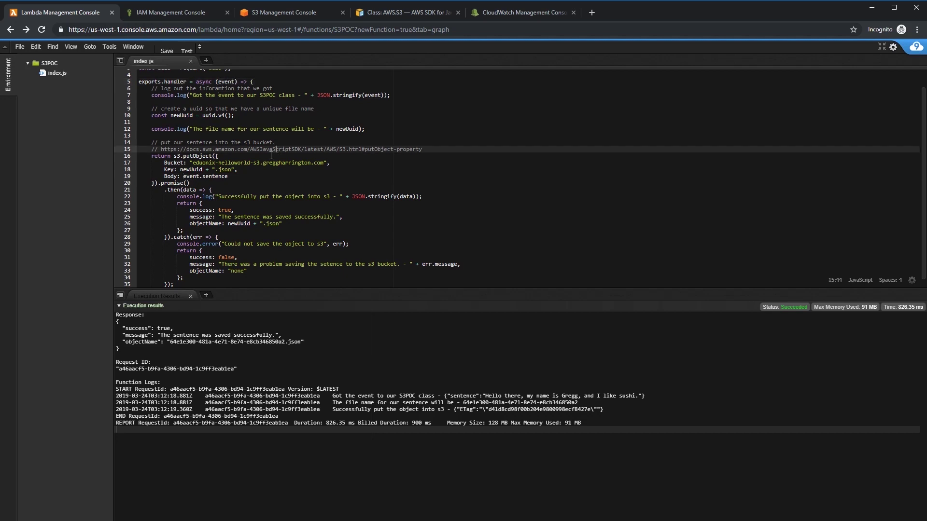
double_click(215, 176)
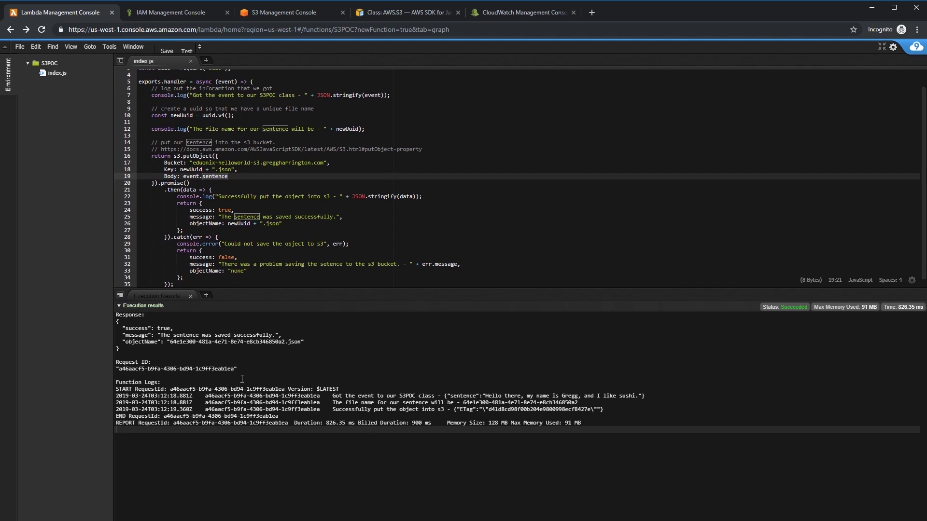
click(321, 196)
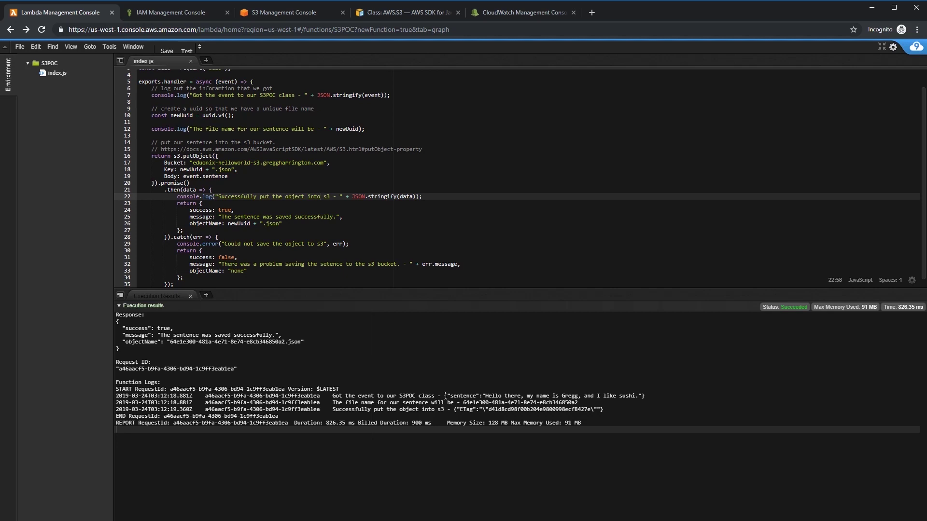
click(461, 396)
key(Up)
drag(485, 396, 613, 395)
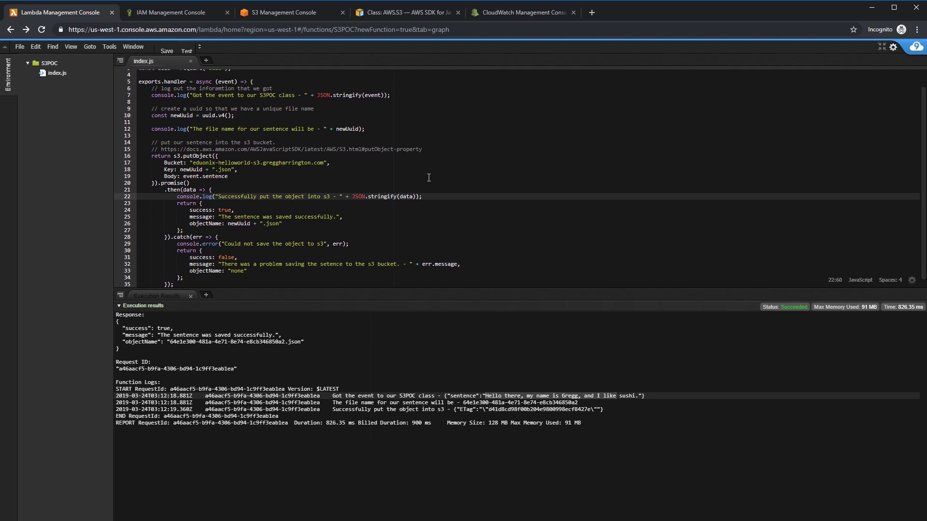
double_click(191, 176)
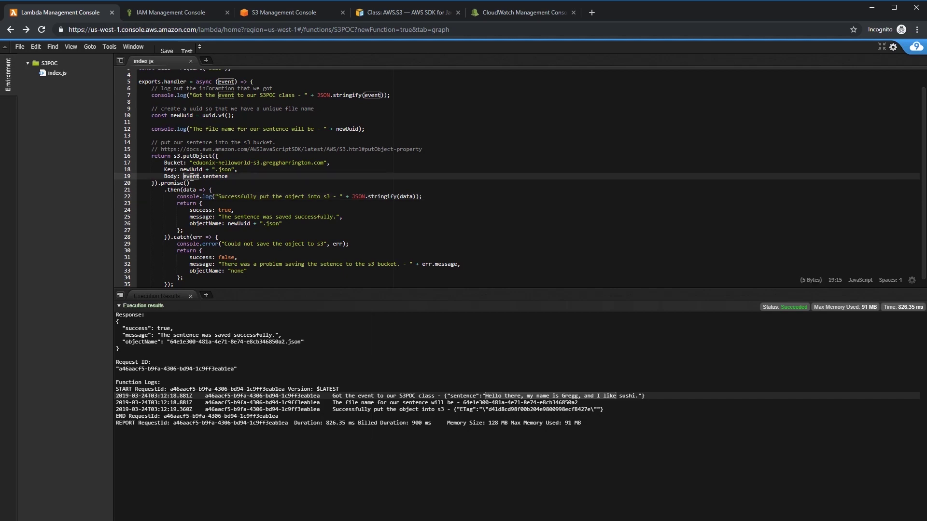
double_click(209, 177)
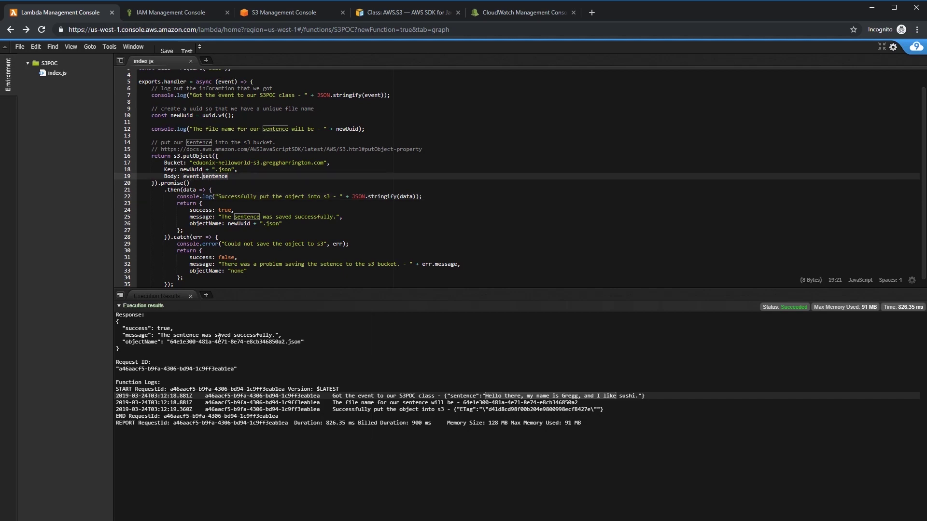
click(301, 184)
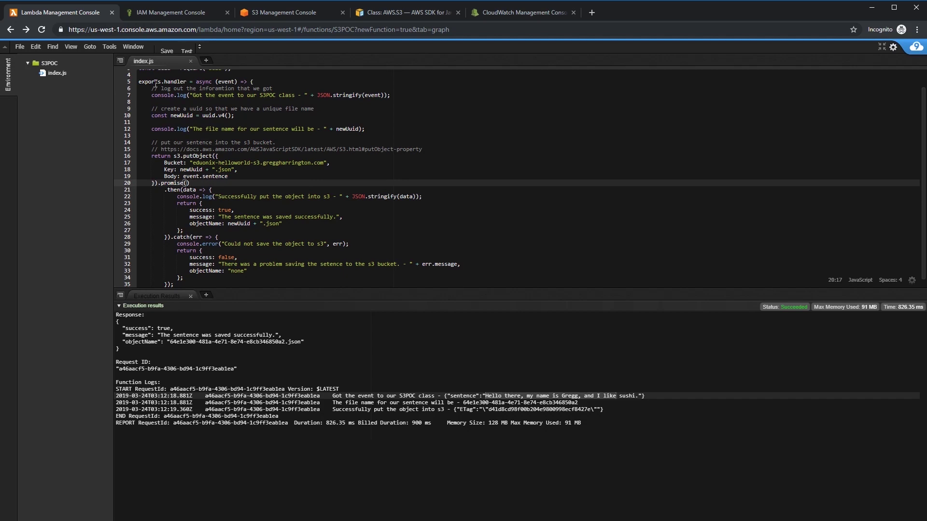
Step: Save the S3POC function with its new Body parameter, rerun the test event and locate the returned objectName
click(167, 50)
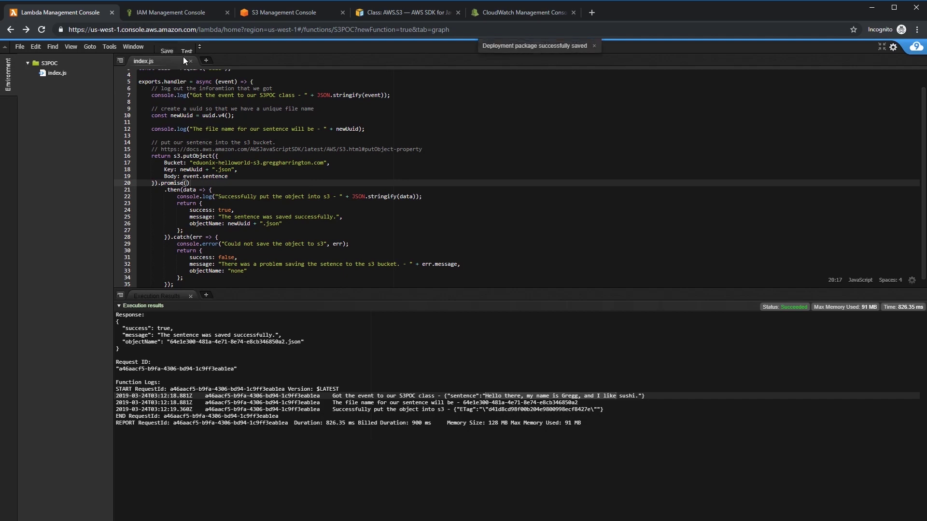
click(185, 51)
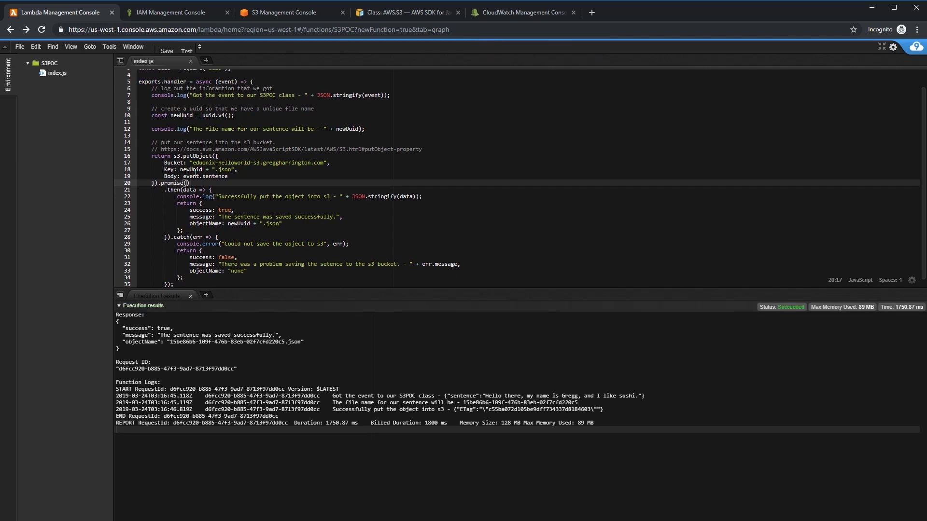
drag(169, 342, 180, 346)
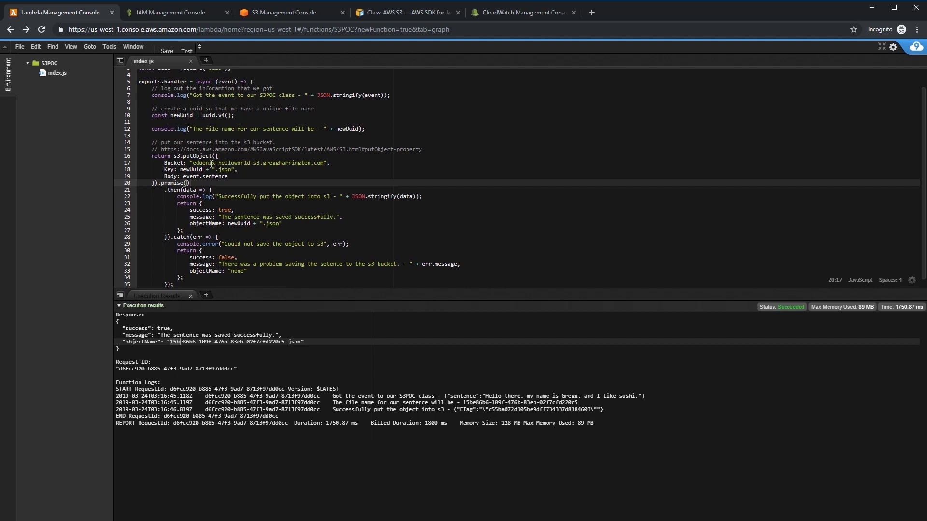
Step: Switch to the S3 console, check the stored objects' sizes and open the details of 15be86b6-109f-476b-83eb-02f7cfd220c5.json
click(257, 12)
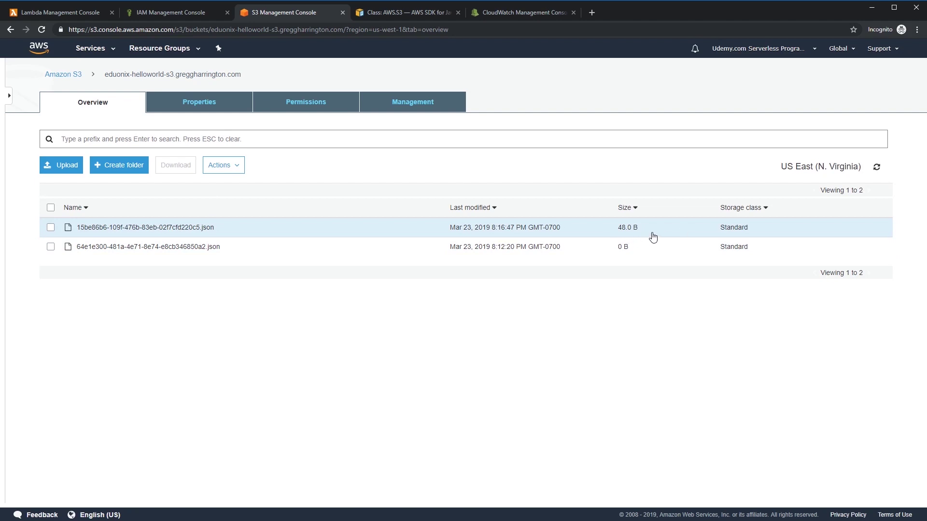
click(143, 228)
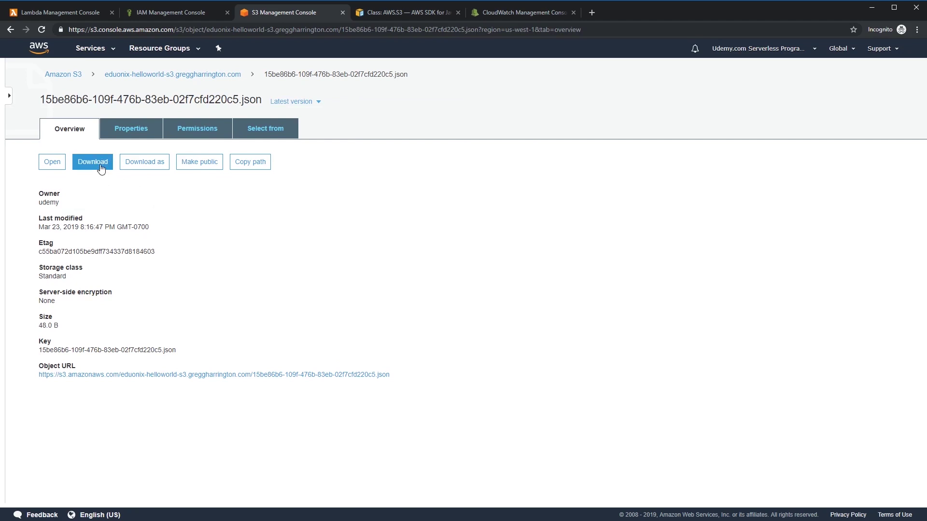
Step: Switch to the IAM console, filter the policies by "3" and open S3POC-Execution-Policy
key(ctrl+1)
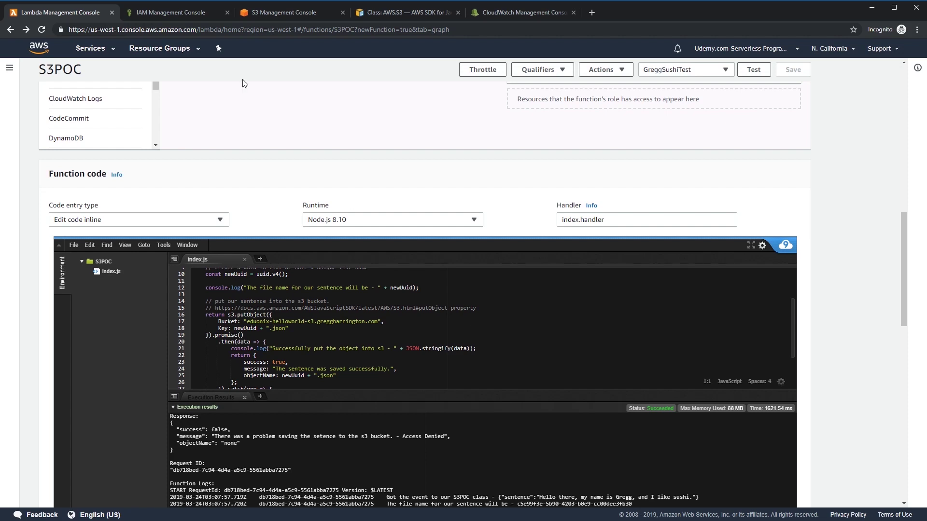
click(160, 13)
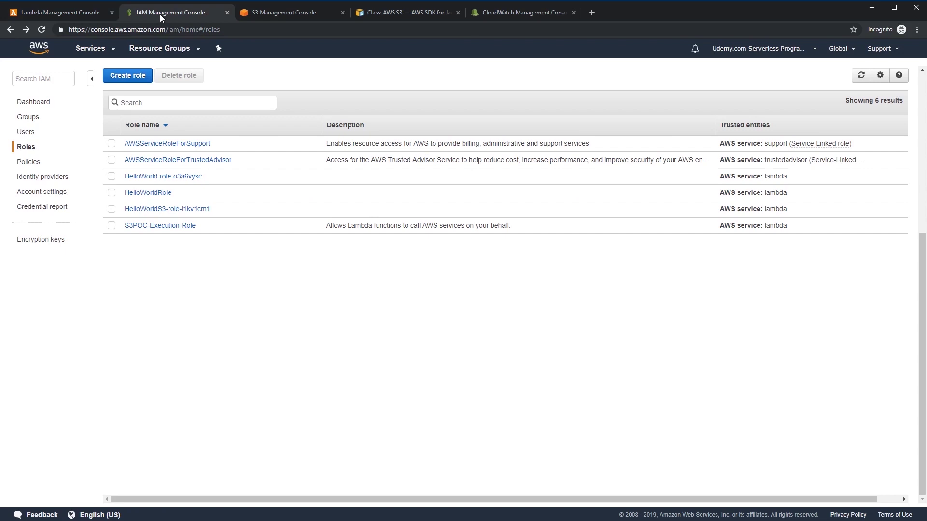
click(32, 163)
text(3)
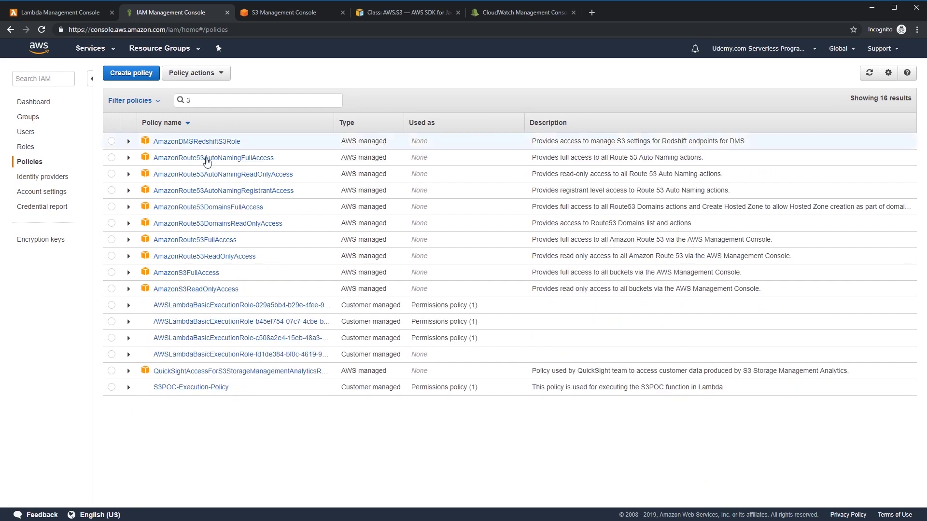
click(198, 388)
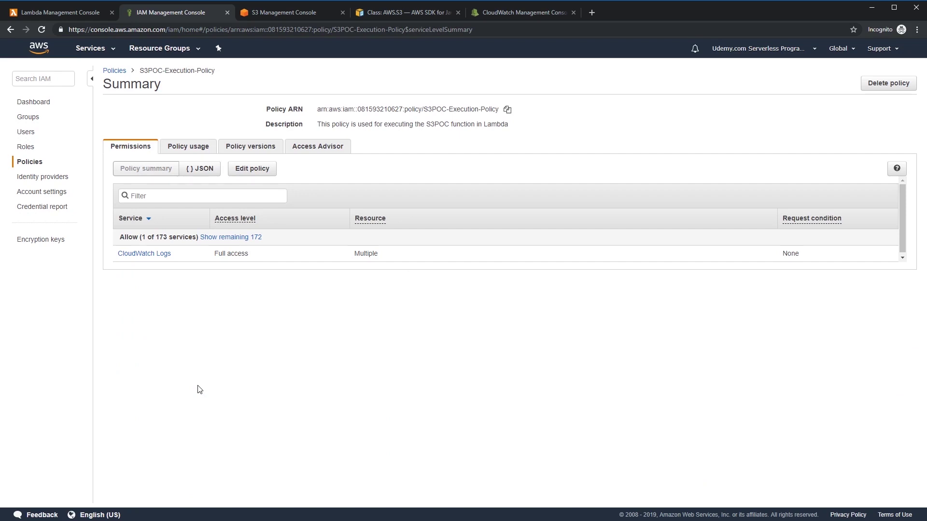
Step: Edit S3POC-Execution-Policy and add a permission block for the S3 service that allows the PutObject action
click(249, 167)
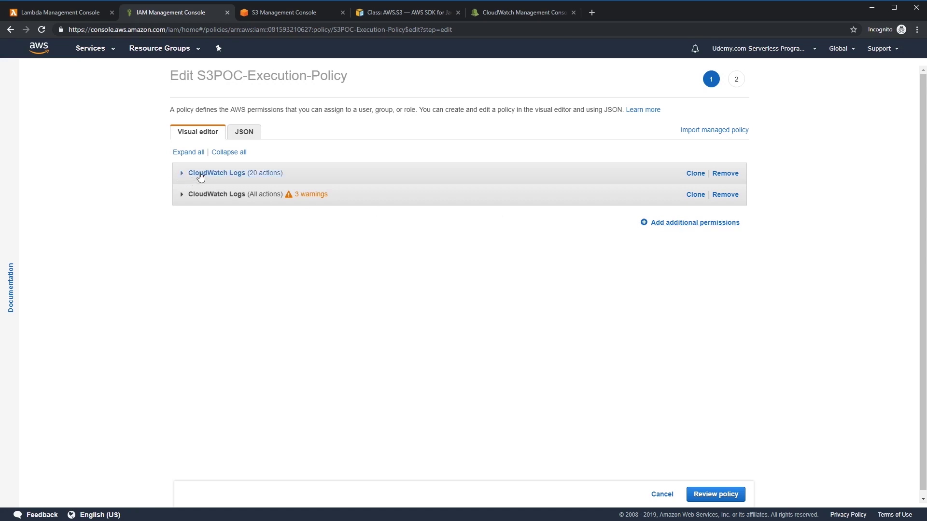
click(694, 223)
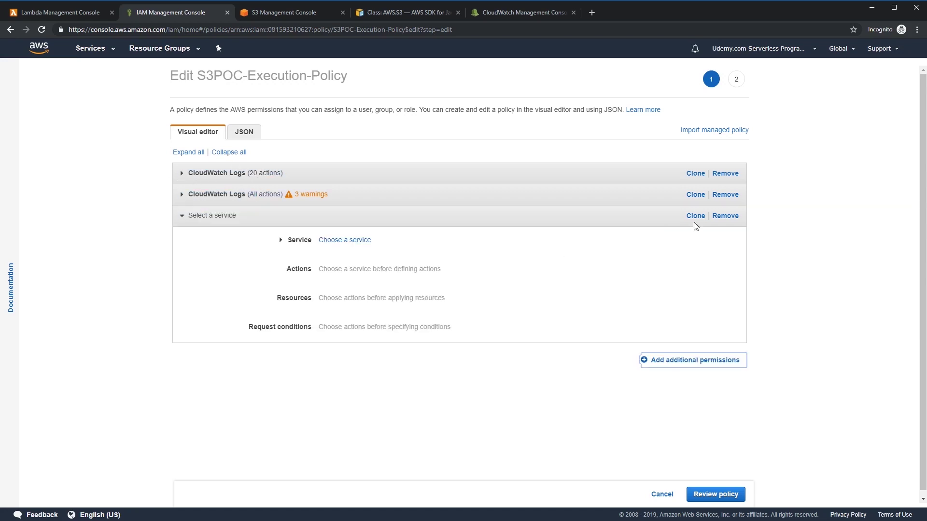
click(362, 241)
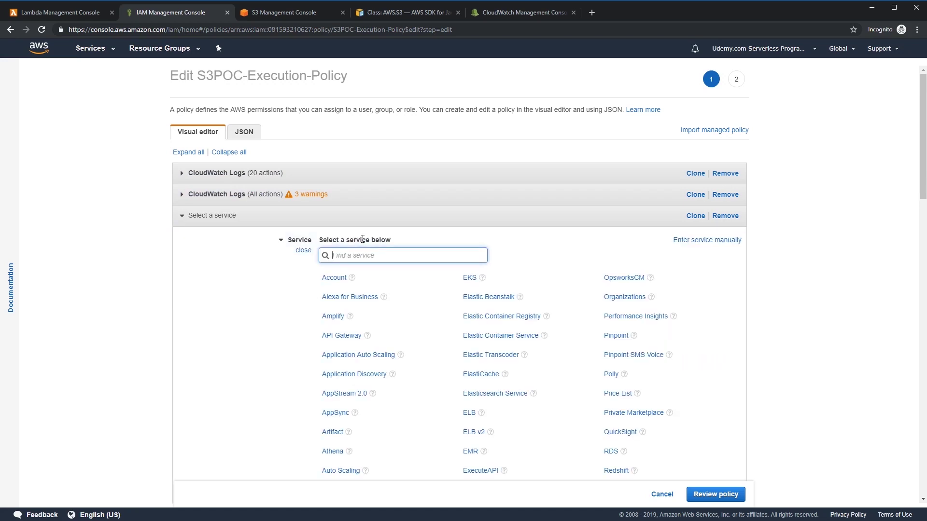
text(S3)
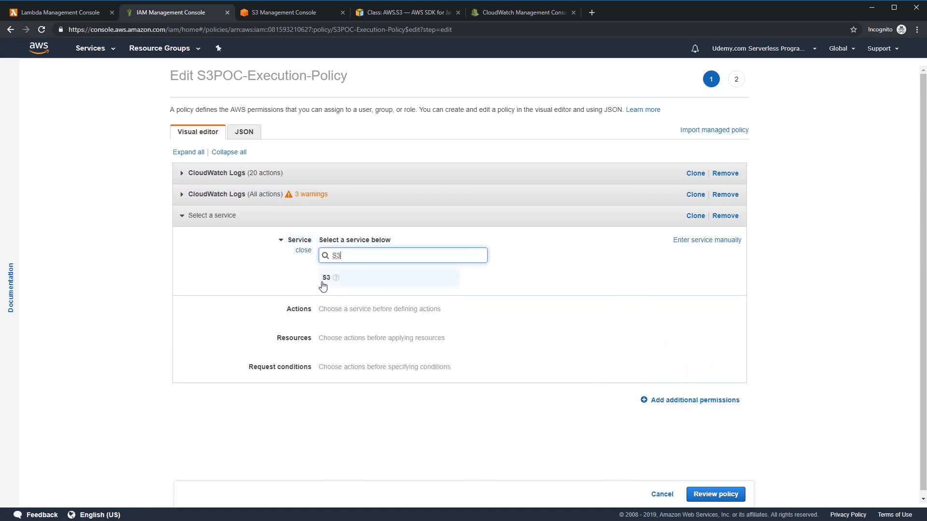
click(322, 285)
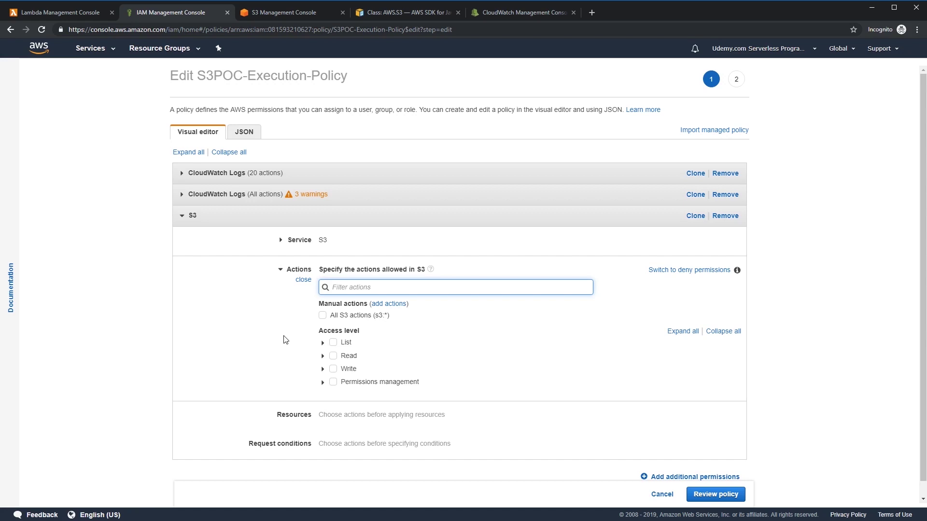
text(PutObj)
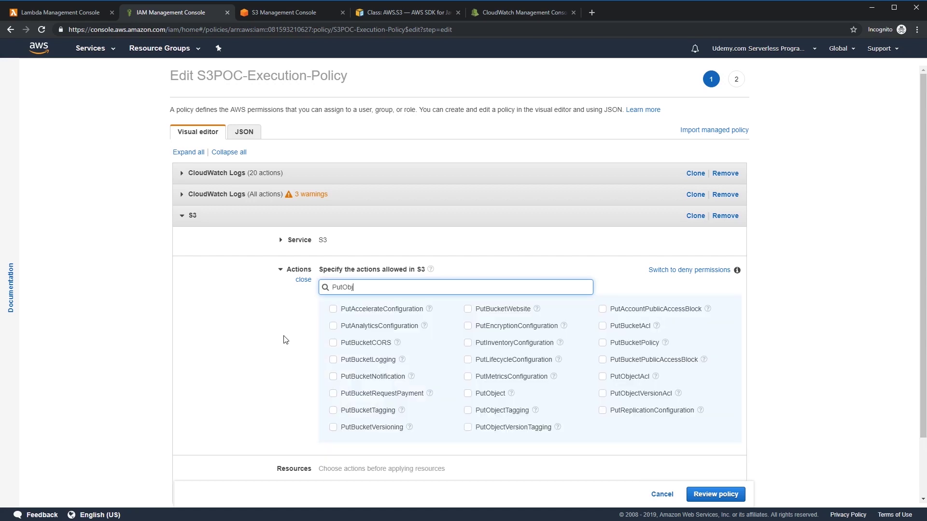
click(333, 308)
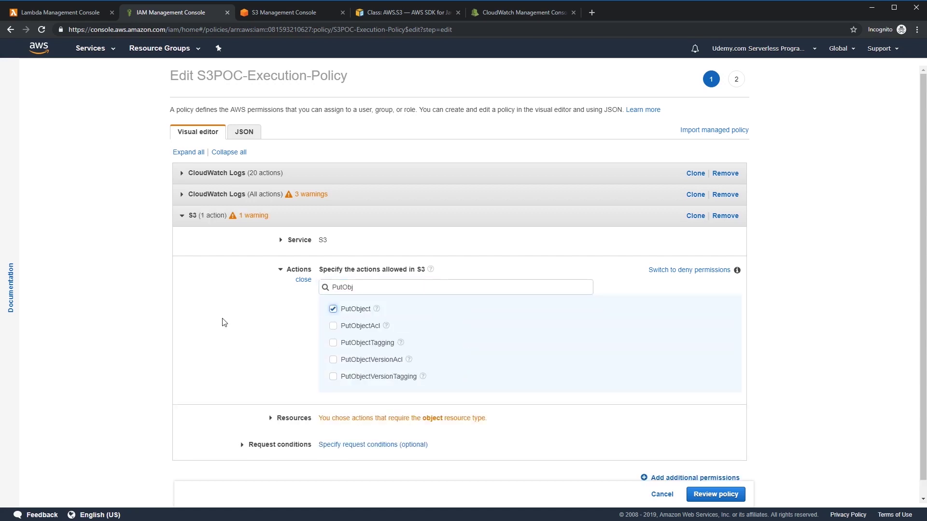